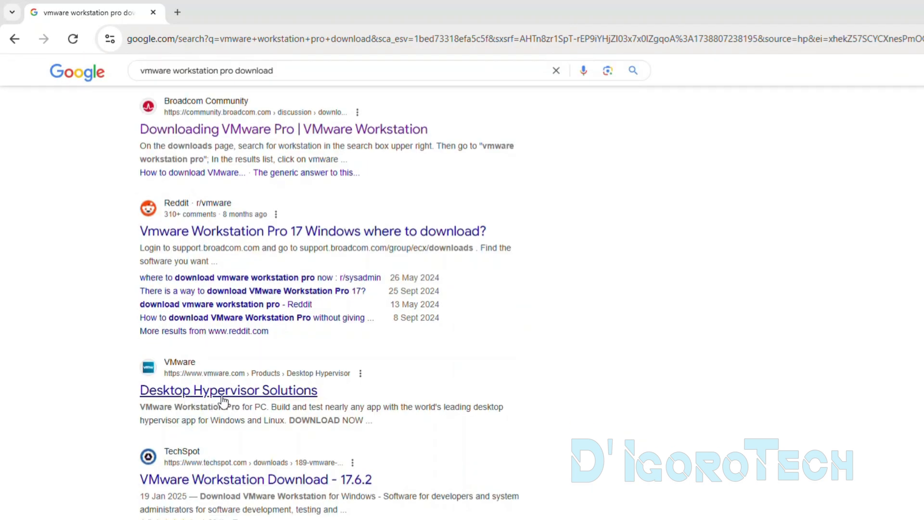
Step: Open the VMware Blogs search result about Workstation Pro being available free for personal use
{"action": "scroll", "coordinate": [224, 408], "scroll_direction": "up", "scroll_amount": 3}
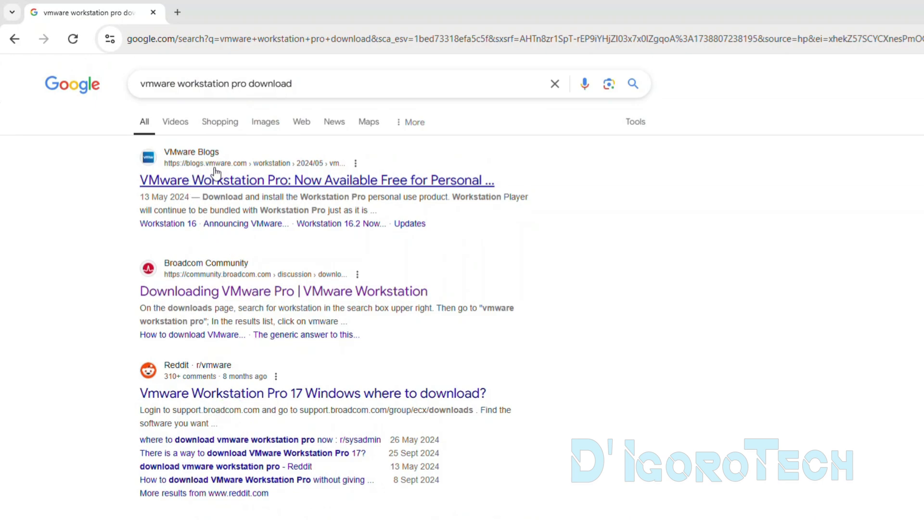
{"action": "left_click", "coordinate": [237, 184]}
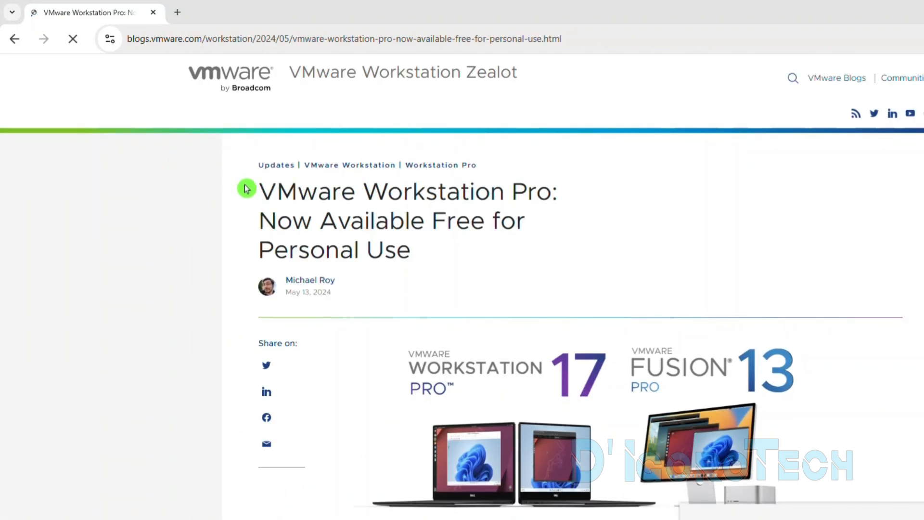
{"action": "left_click_drag", "start_coordinate": [423, 259], "coordinate": [263, 192]}
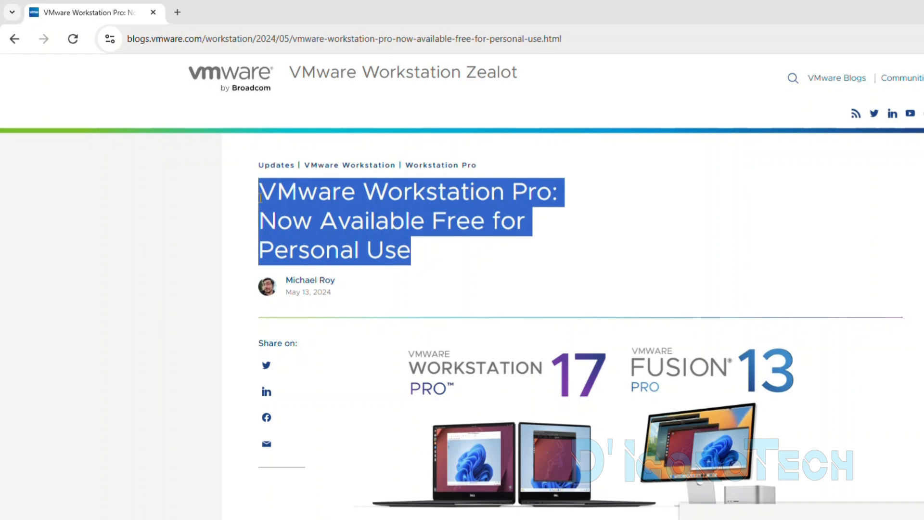
{"action": "left_click", "coordinate": [270, 199]}
Step: Follow the VMware Workstation Pro Download link in the article's section on free personal use
{"action": "scroll", "coordinate": [327, 214], "scroll_direction": "down", "scroll_amount": 5}
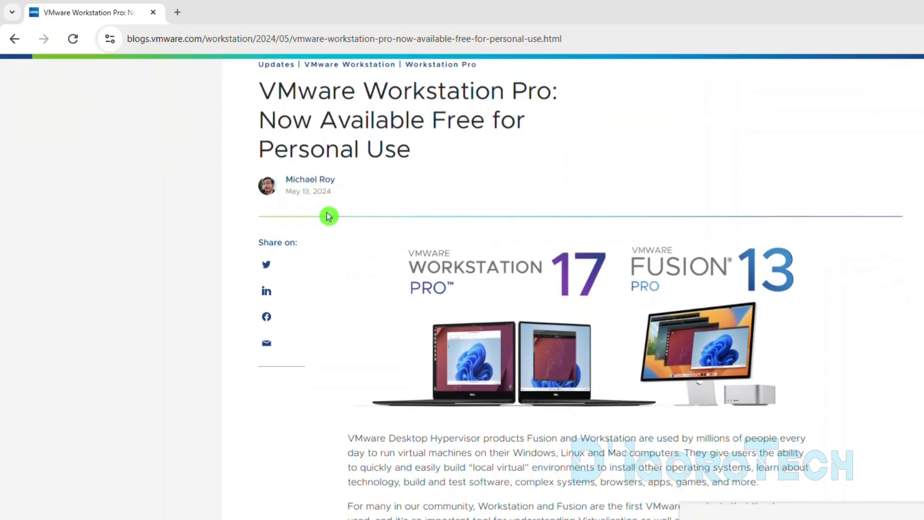
{"action": "scroll", "coordinate": [578, 289], "scroll_direction": "down", "scroll_amount": 15}
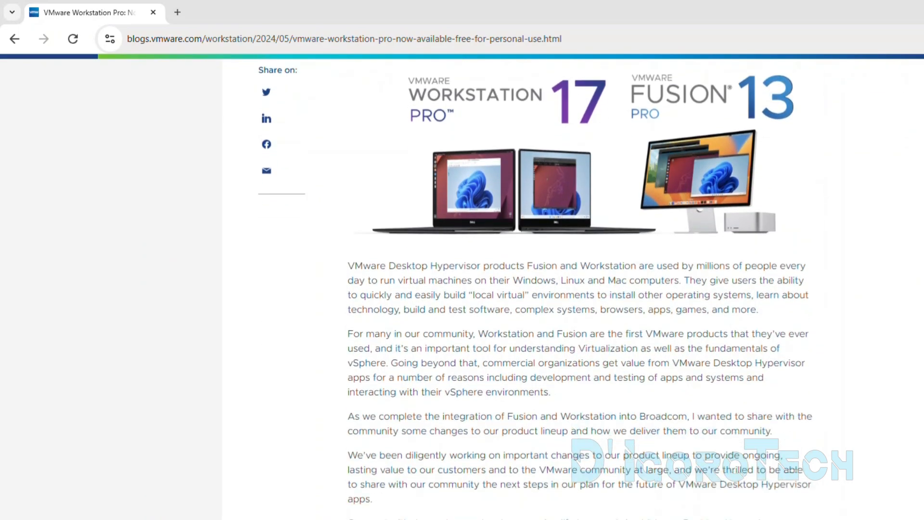
{"action": "scroll", "coordinate": [631, 322], "scroll_direction": "down", "scroll_amount": 4}
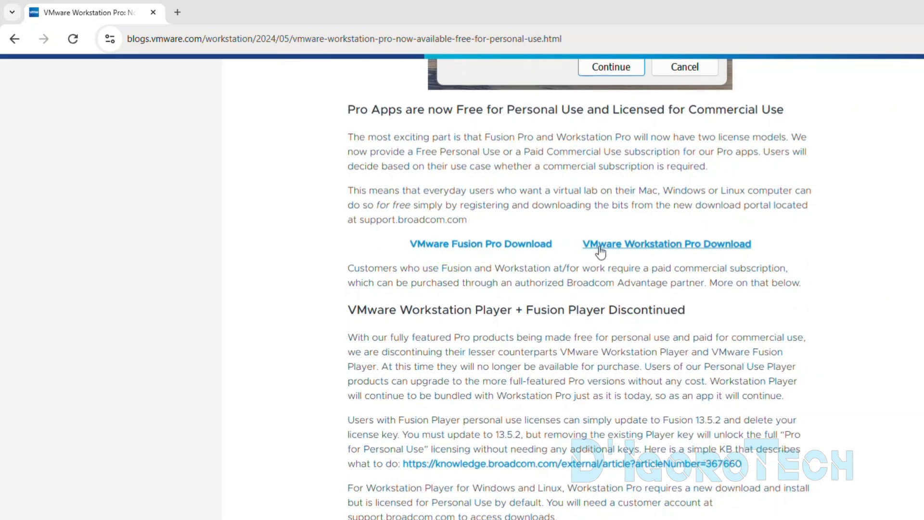
{"action": "left_click", "coordinate": [663, 252]}
{"action": "left_click", "coordinate": [667, 251]}
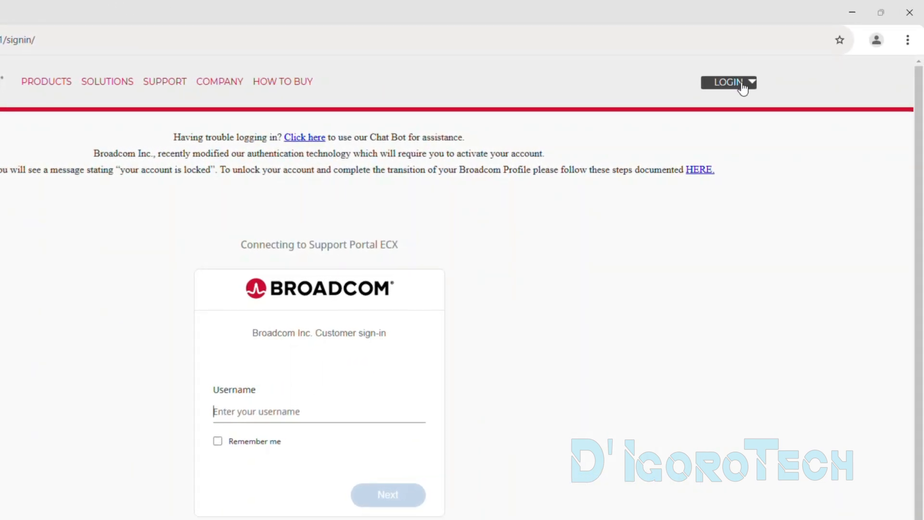
Step: Open the Broadcom account registration page from the sign-in page's login options
{"action": "left_click", "coordinate": [752, 85]}
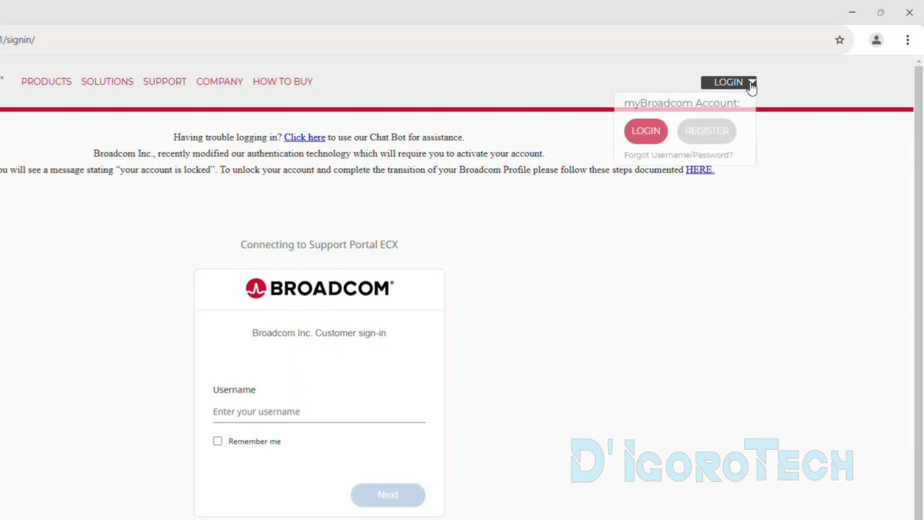
{"action": "left_click", "coordinate": [717, 133]}
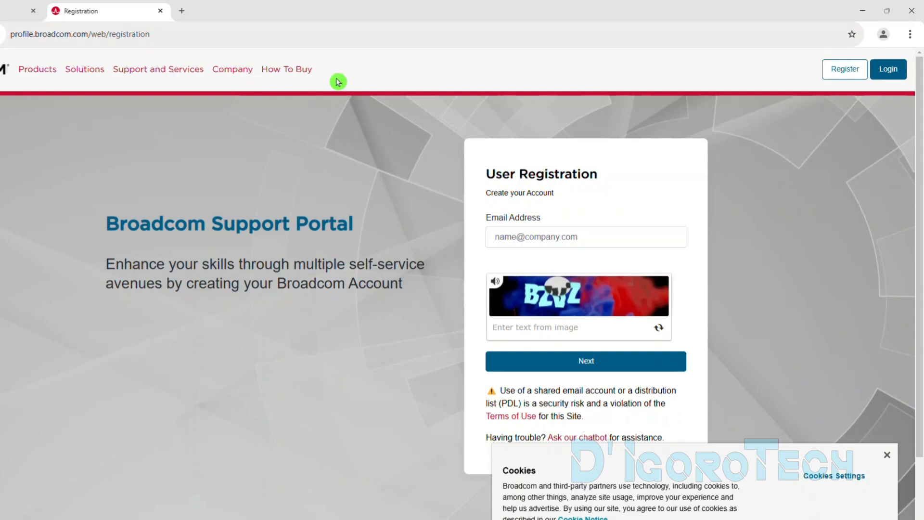
{"action": "left_click_drag", "start_coordinate": [90, 35], "coordinate": [10, 49]}
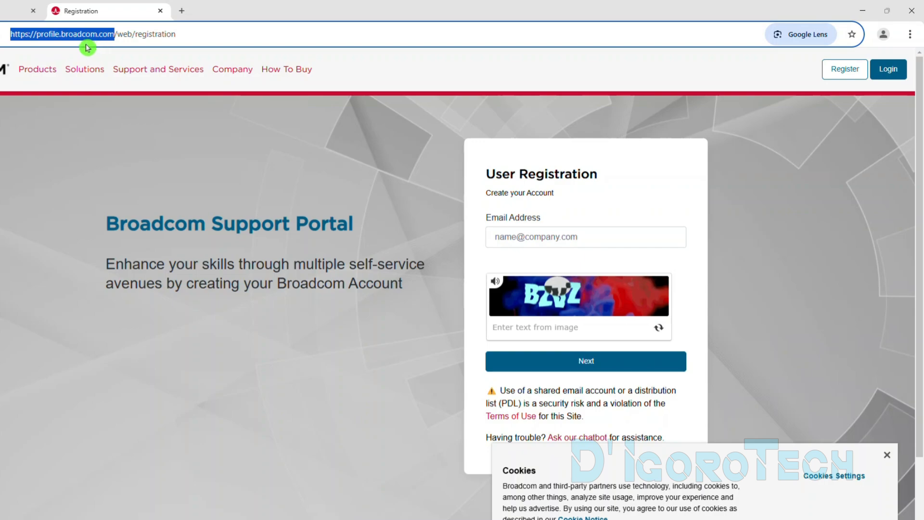
{"action": "left_click", "coordinate": [135, 154]}
Step: Enter the account email address and the captcha text in the User Registration form, and submit it
{"action": "left_click", "coordinate": [533, 235]}
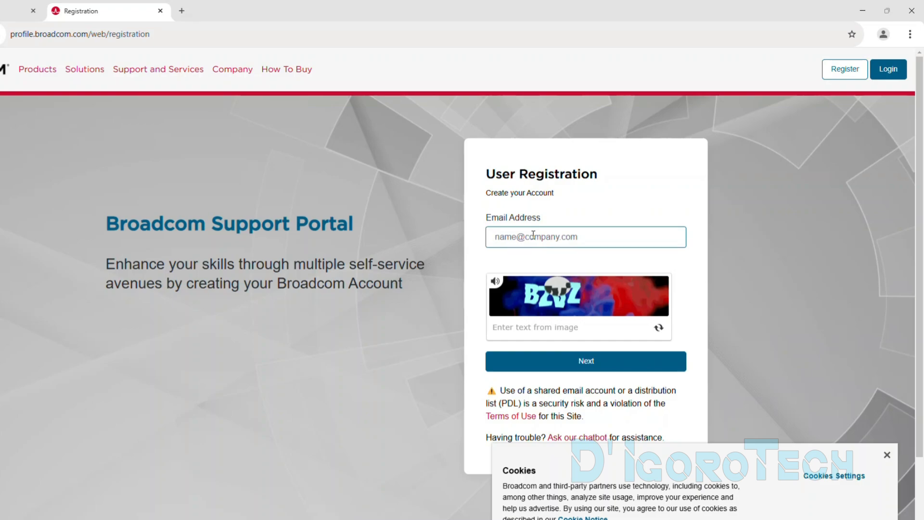
{"action": "type", "text": "..."}
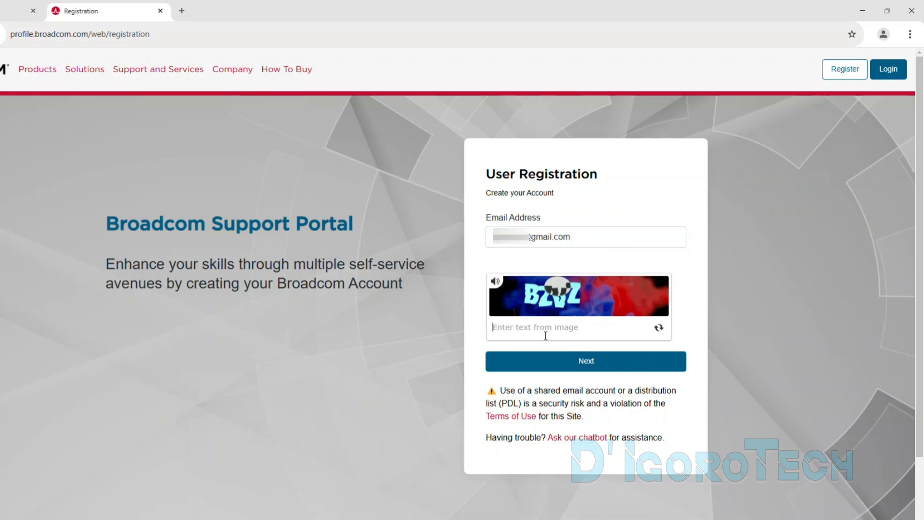
{"action": "left_click", "coordinate": [546, 330]}
{"action": "type", "text": "BZVZ"}
{"action": "left_click", "coordinate": [581, 370]}
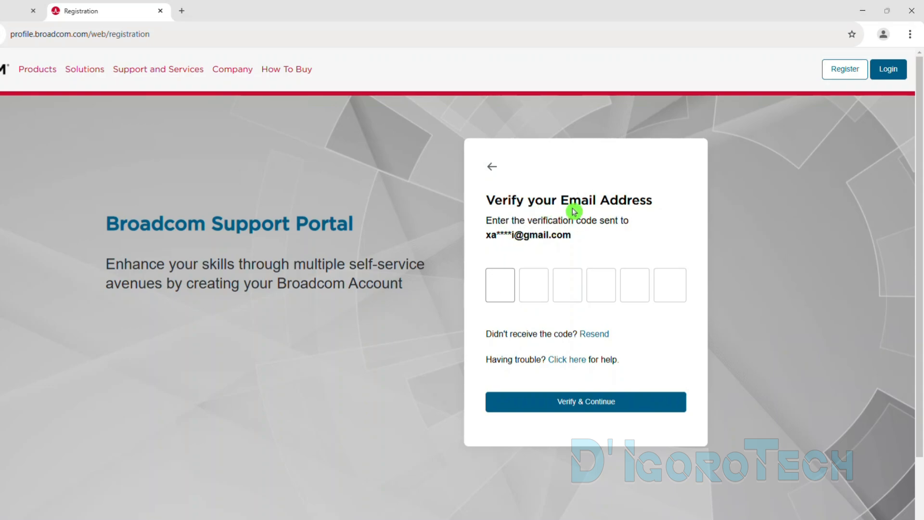
Step: Open the Gmail inbox in a new browser tab
{"action": "left_click", "coordinate": [181, 11]}
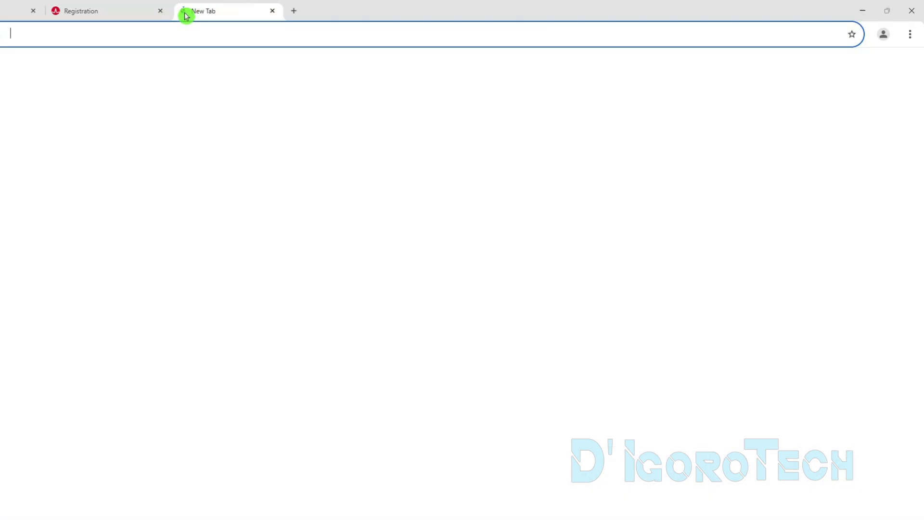
{"action": "type", "text": "gma"}
{"action": "key", "text": "Return"}
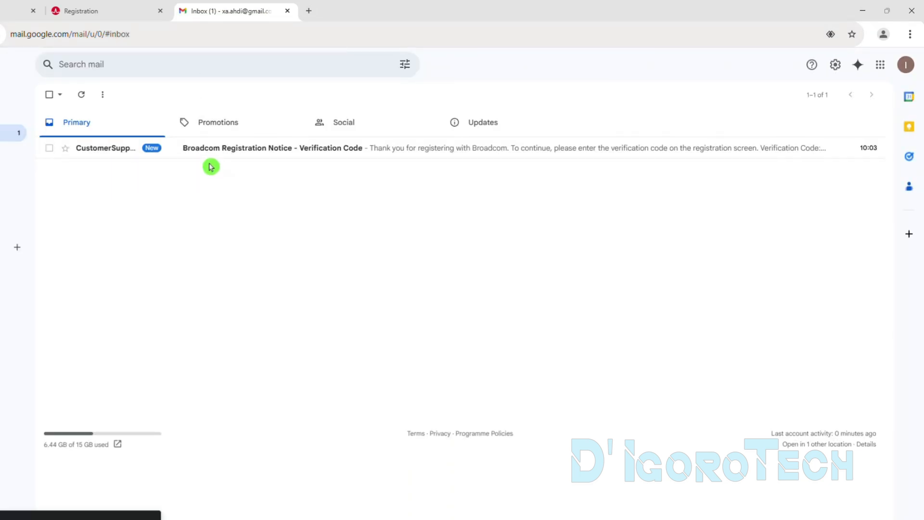
Step: Request the verification code again from the registration page, and open the Broadcom verification email in the refreshed Gmail inbox
{"action": "left_click", "coordinate": [122, 13]}
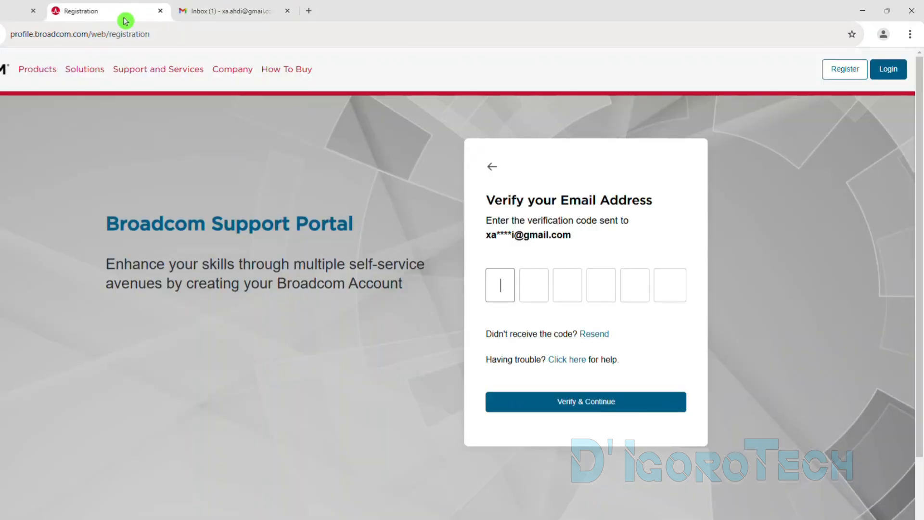
{"action": "left_click", "coordinate": [591, 337]}
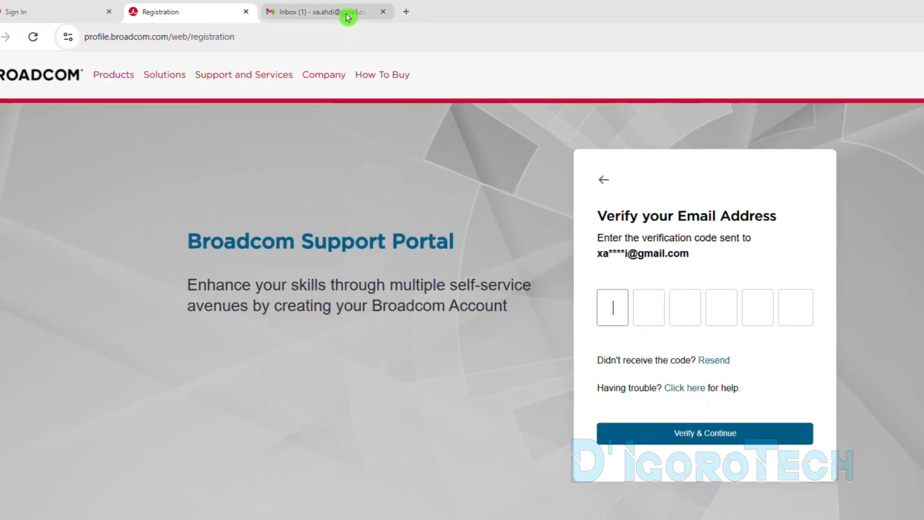
{"action": "left_click", "coordinate": [348, 17]}
{"action": "left_click", "coordinate": [32, 37]}
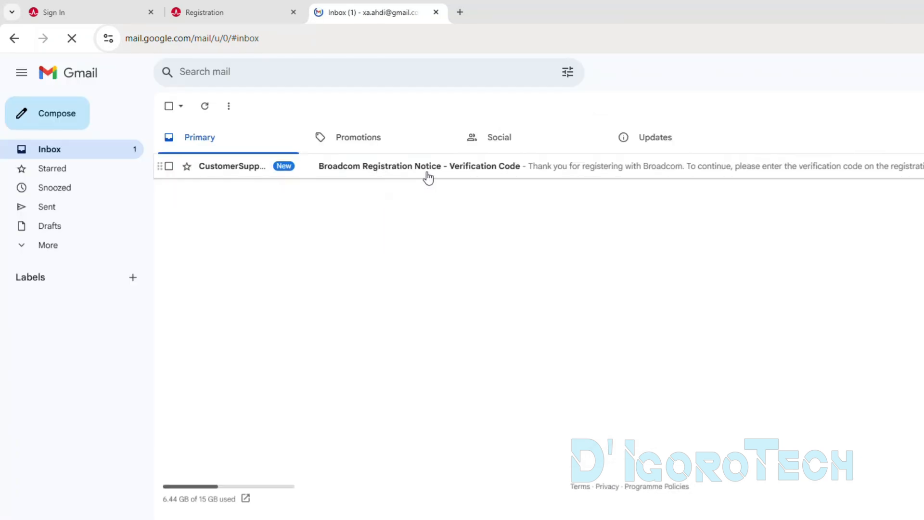
{"action": "left_click", "coordinate": [492, 178]}
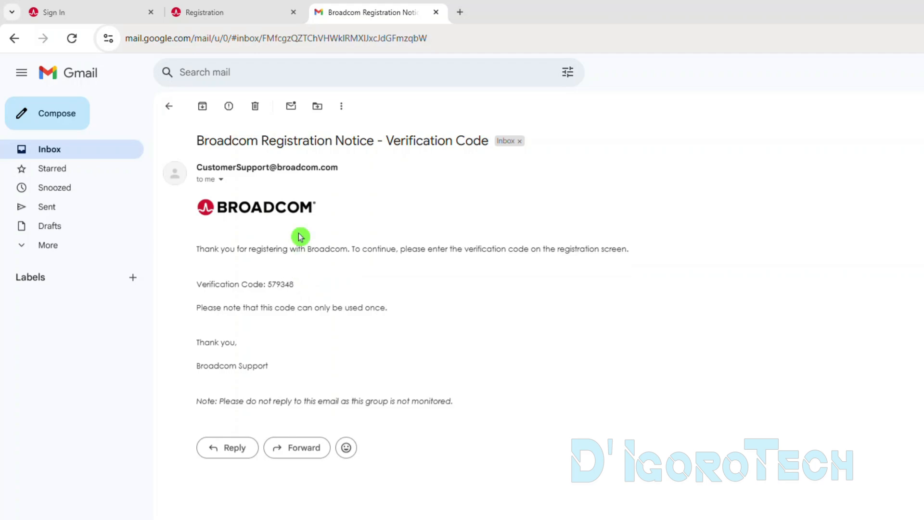
Step: Enter the emailed verification code on the Broadcom registration page and verify the email address
{"action": "left_click", "coordinate": [241, 14]}
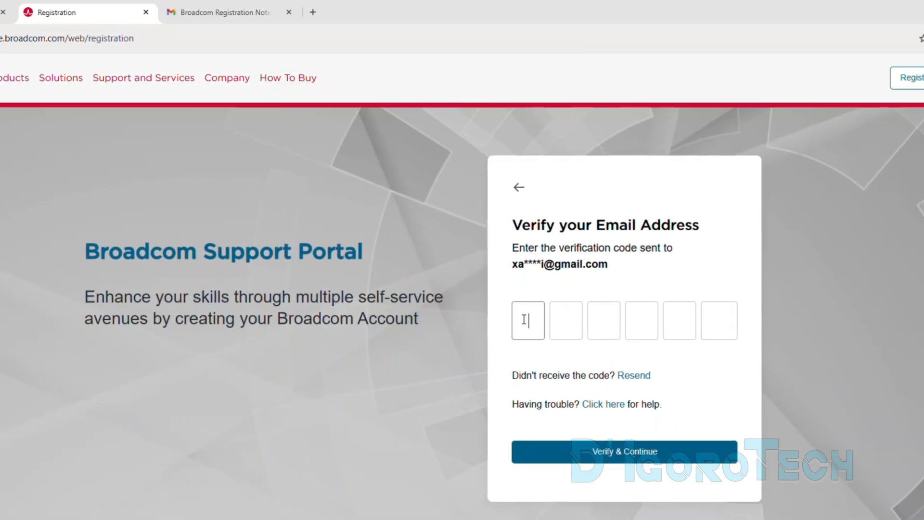
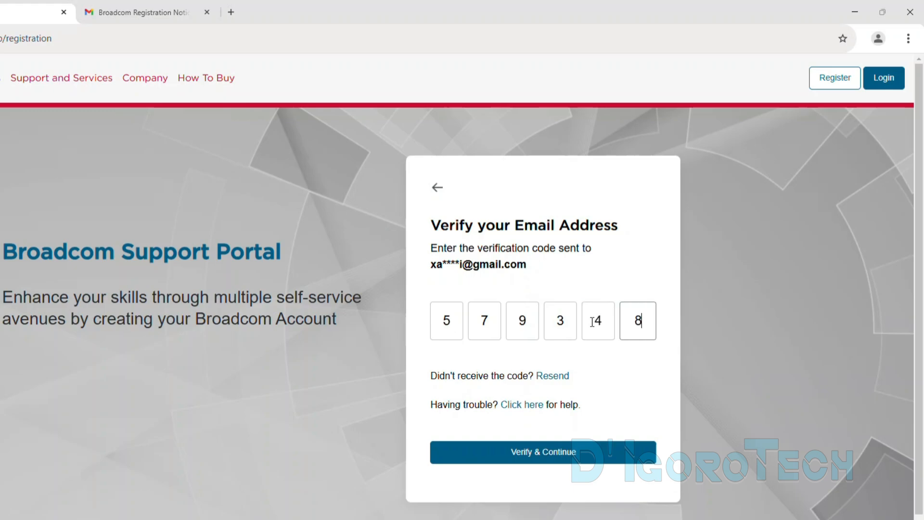
{"action": "left_click", "coordinate": [536, 455]}
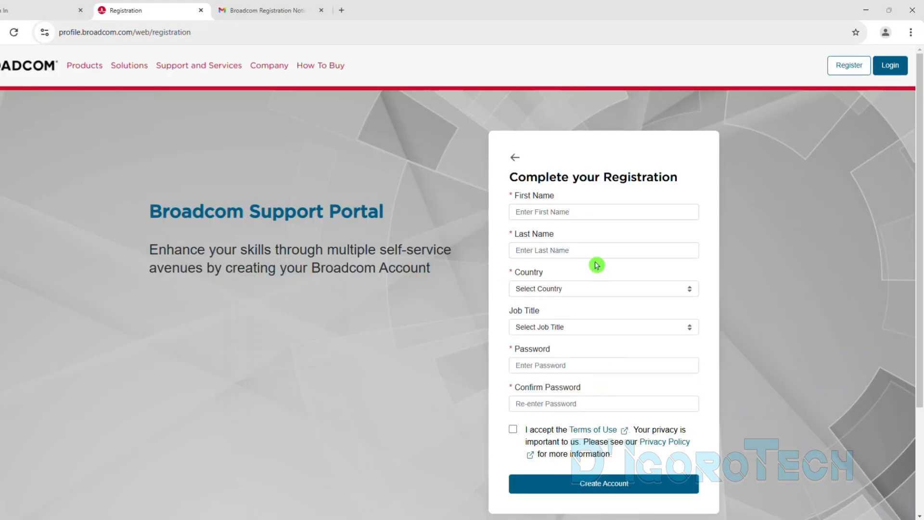
Step: Fill in the account holder's first name and last name in the Complete your Registration form
{"action": "left_click_drag", "start_coordinate": [681, 177], "coordinate": [487, 180]}
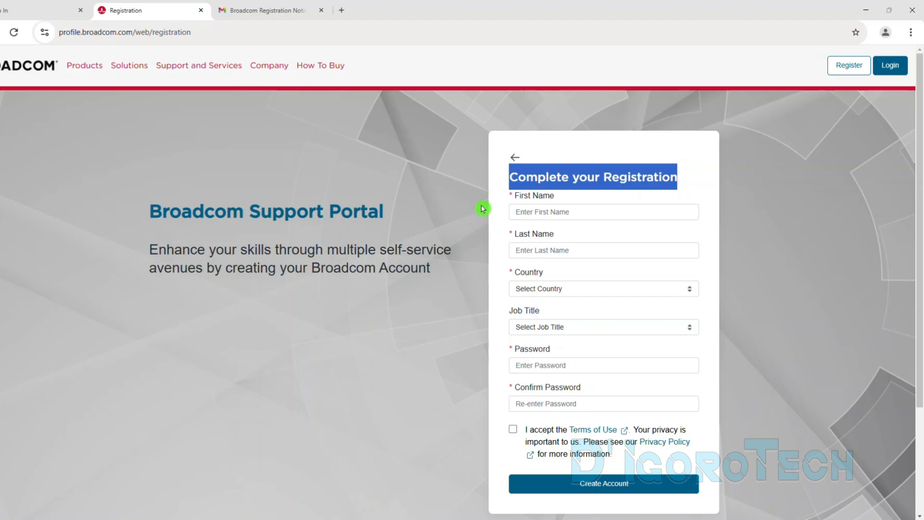
{"action": "left_click", "coordinate": [523, 215]}
{"action": "left_click", "coordinate": [511, 200]}
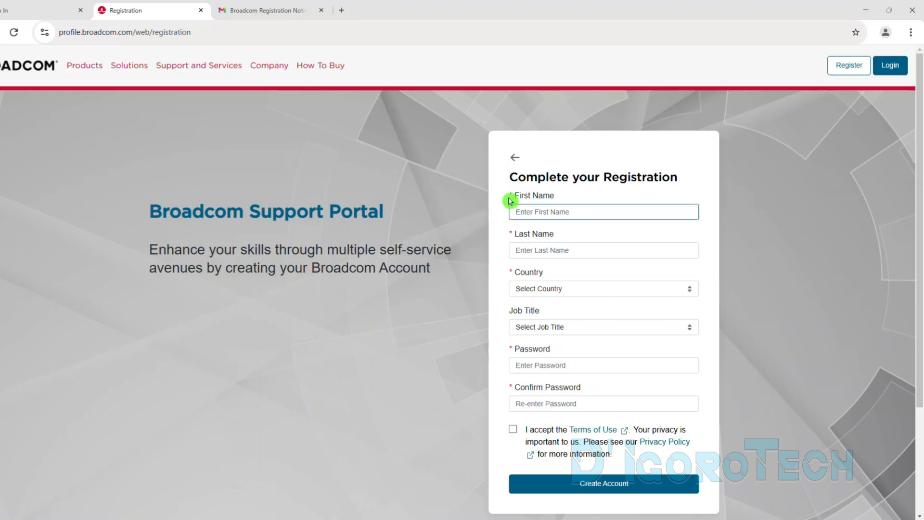
{"action": "key", "text": "Tab"}
{"action": "key", "text": "Tab"}
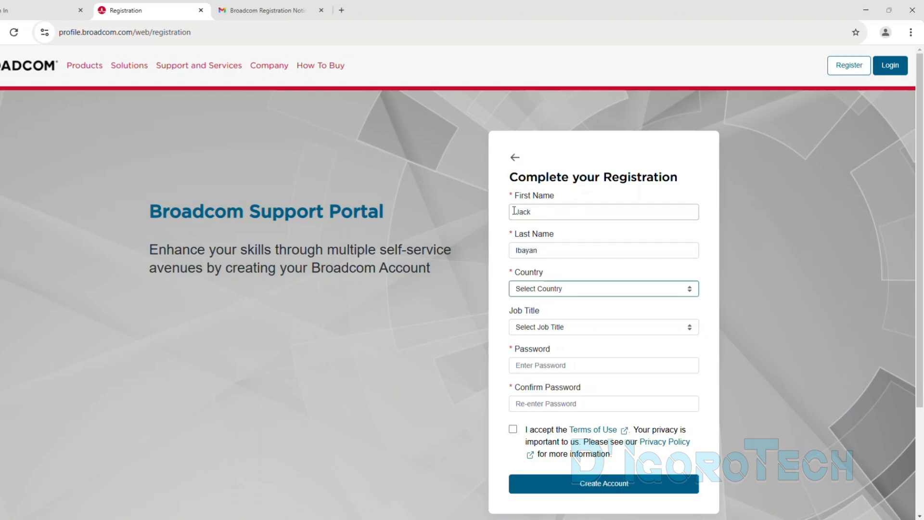
Step: Set the country to Philippines in the registration form
{"action": "left_click", "coordinate": [541, 291]}
{"action": "key", "text": "p"}
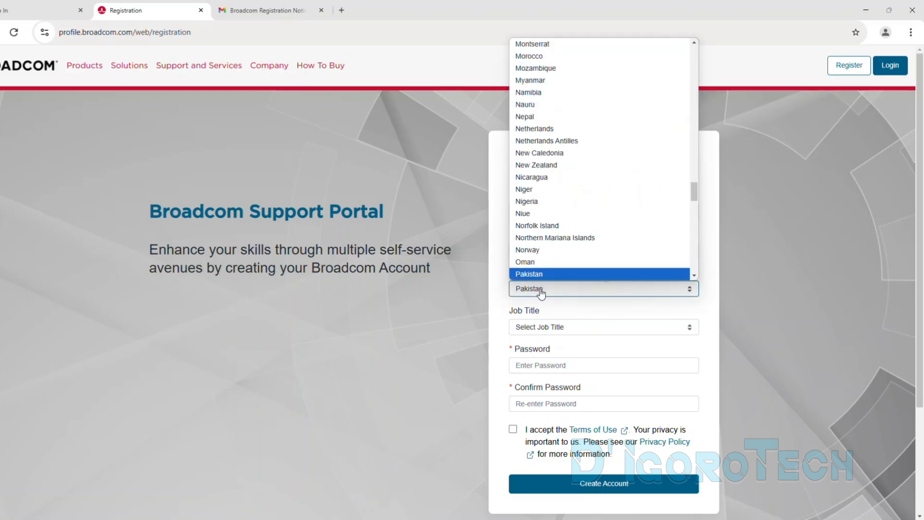
{"action": "scroll", "coordinate": [572, 233], "scroll_direction": "down", "scroll_amount": 5}
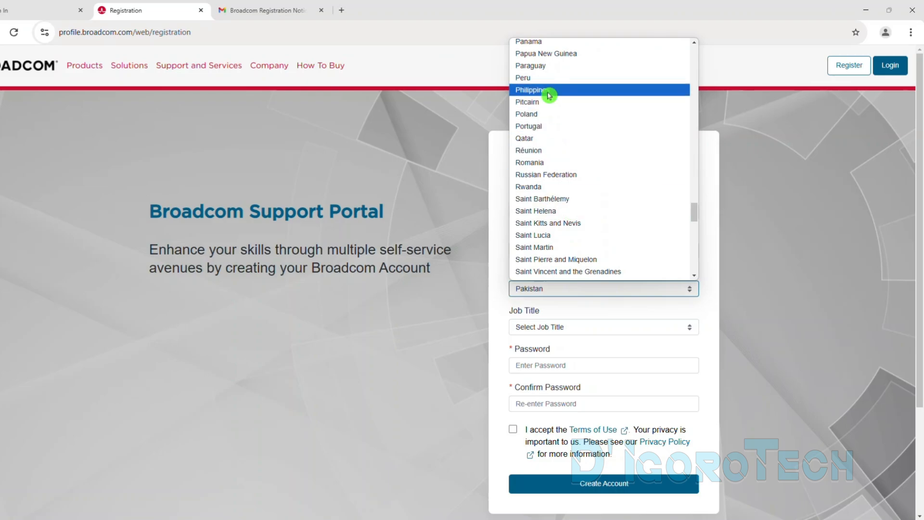
{"action": "left_click", "coordinate": [547, 92]}
Step: Enter and confirm the account password, and create the account with the Terms of Use accepted
{"action": "left_click", "coordinate": [544, 364]}
{"action": "scroll", "coordinate": [544, 361], "scroll_direction": "down", "scroll_amount": 2}
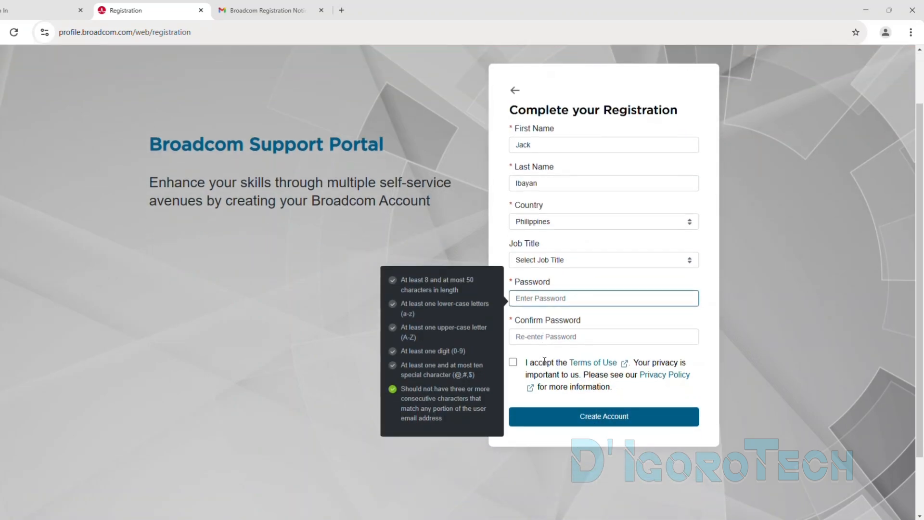
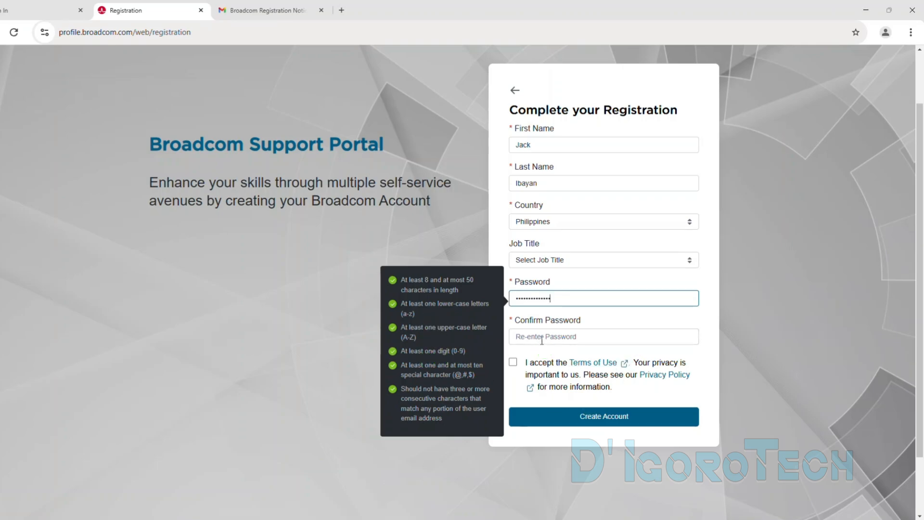
{"action": "left_click", "coordinate": [538, 339]}
{"action": "type", "text": "J"}
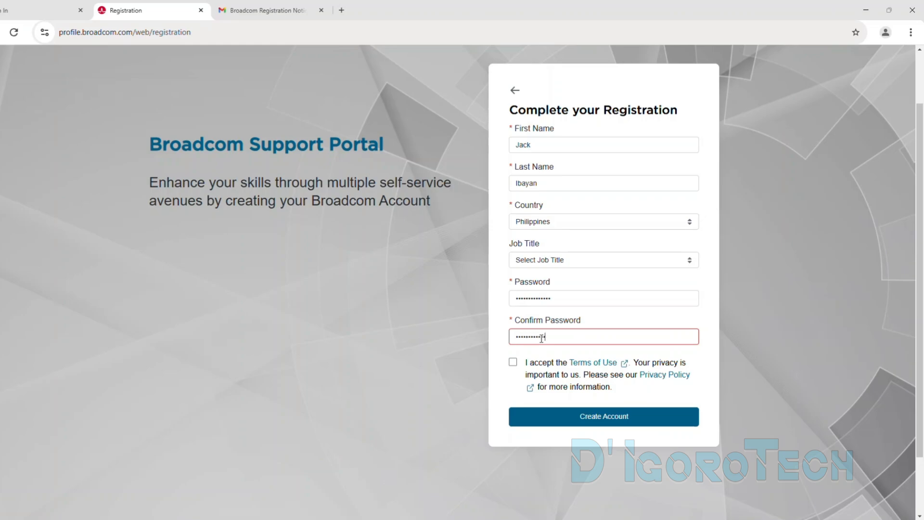
{"action": "type", "text": "••"}
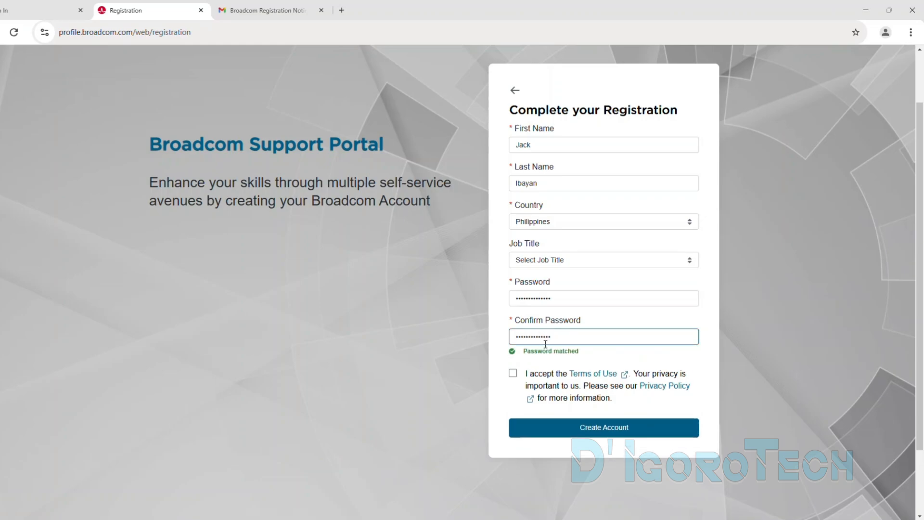
{"action": "left_click", "coordinate": [513, 373]}
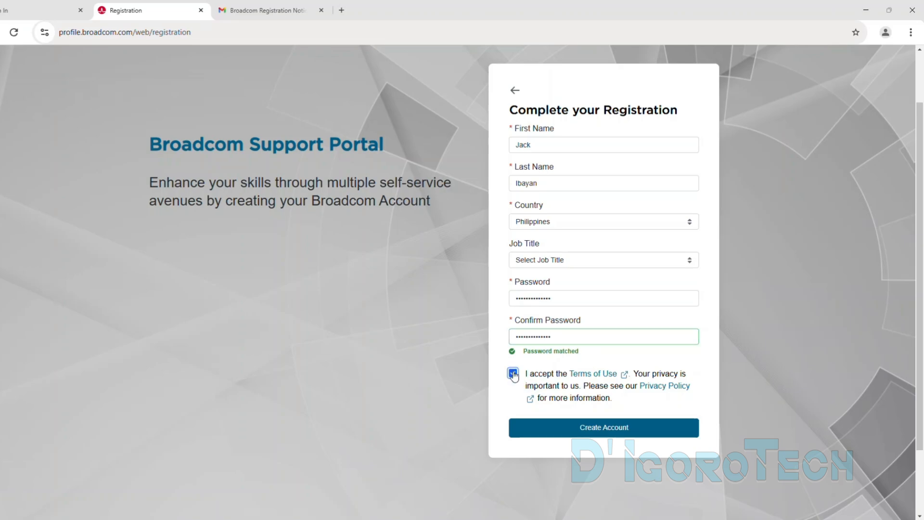
{"action": "left_click", "coordinate": [599, 428]}
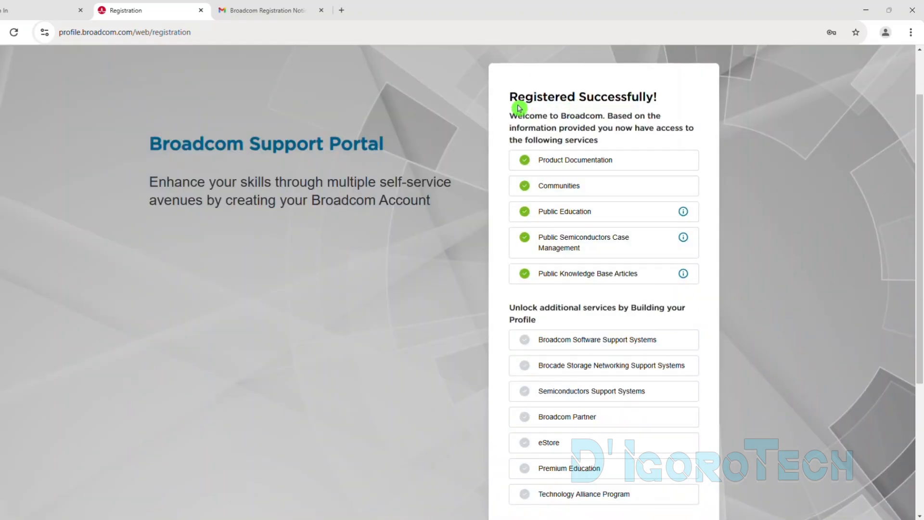
Step: Postpone building the profile after registration, and dismiss the cookie notice and the Support Portal welcome message
{"action": "left_click_drag", "start_coordinate": [511, 96], "coordinate": [670, 104]}
{"action": "left_click", "coordinate": [657, 145]}
{"action": "scroll", "coordinate": [664, 202], "scroll_direction": "down", "scroll_amount": 3}
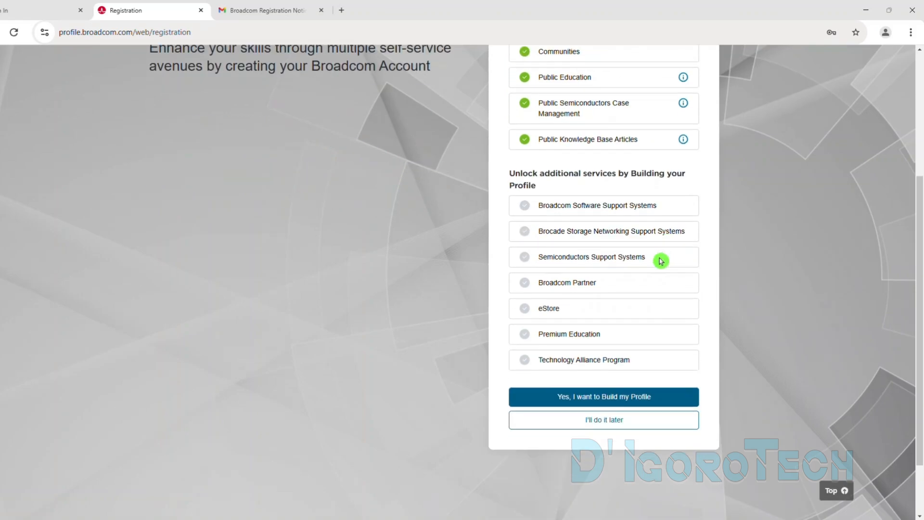
{"action": "left_click", "coordinate": [606, 432]}
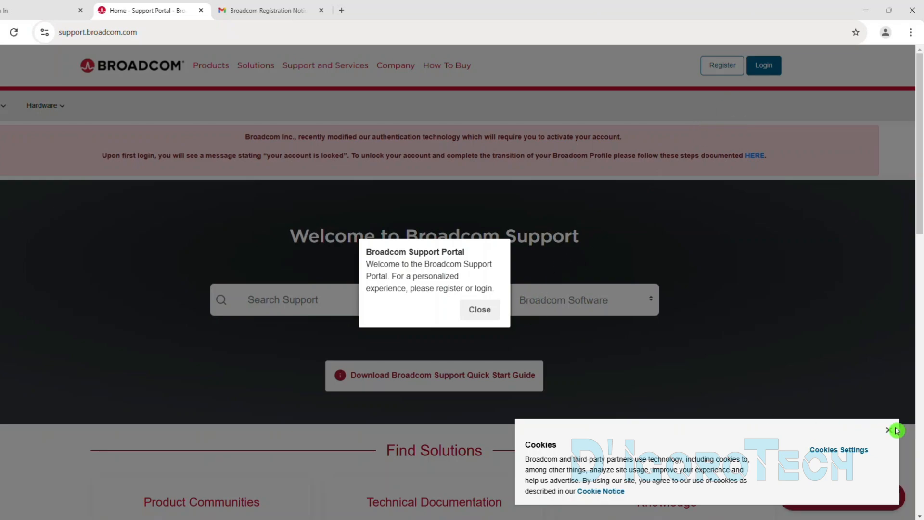
{"action": "left_click", "coordinate": [896, 430]}
{"action": "left_click", "coordinate": [483, 311]}
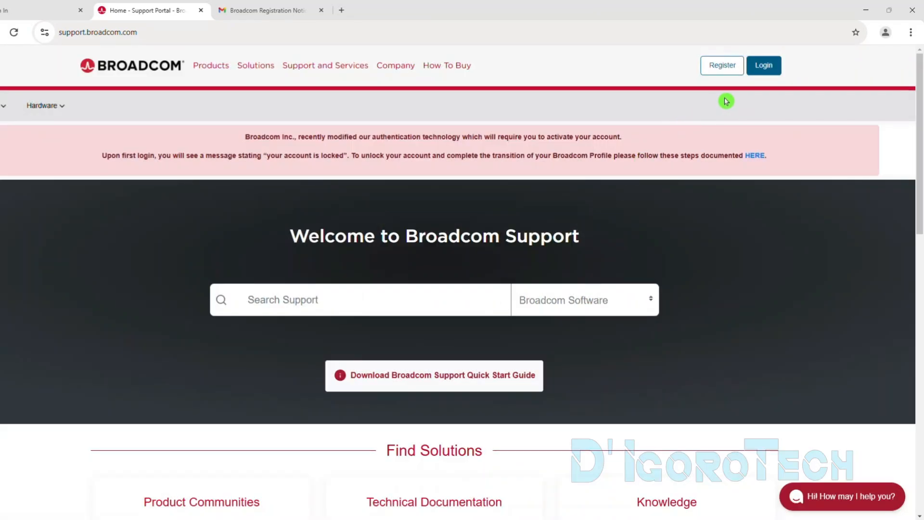
Step: Log in to the Support Portal with Remember me enabled and the account password, dismissing the password-saving prompt and welcome message
{"action": "left_click", "coordinate": [766, 66]}
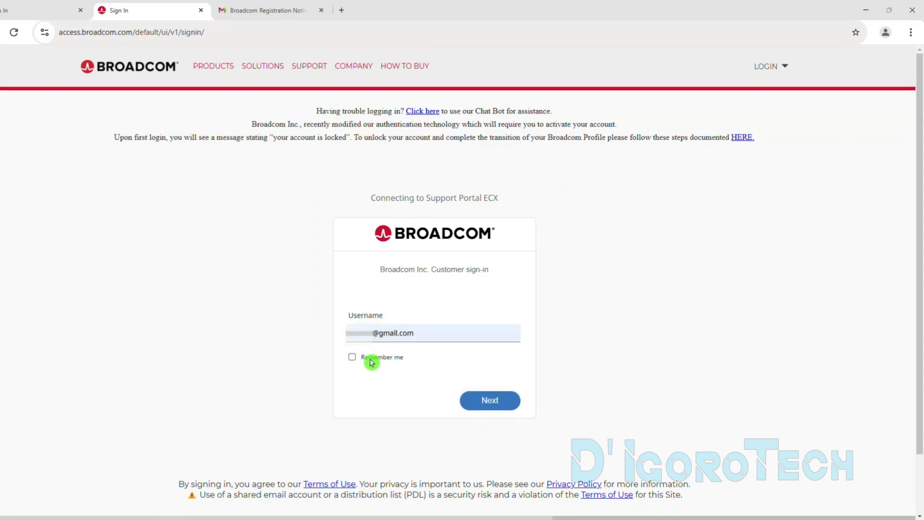
{"action": "left_click", "coordinate": [371, 361]}
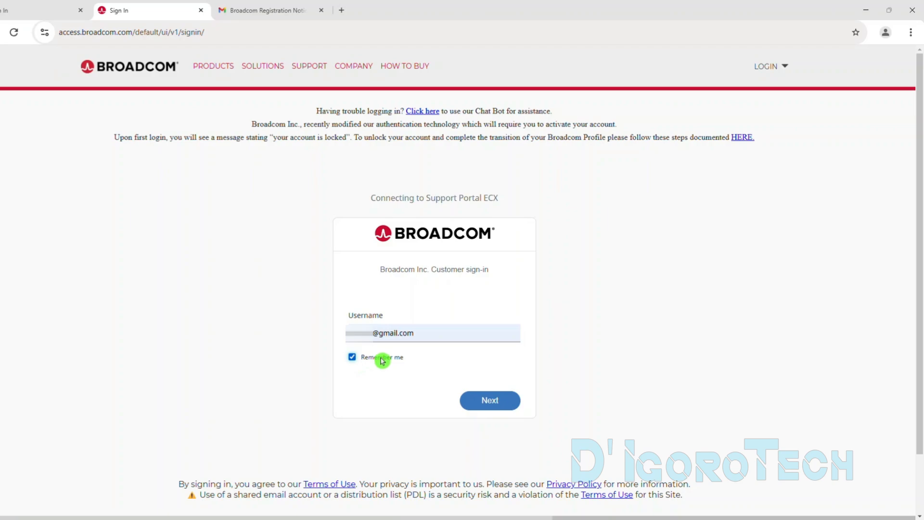
{"action": "left_click", "coordinate": [496, 410]}
{"action": "left_click", "coordinate": [444, 351]}
{"action": "type", "text": "•••••"}
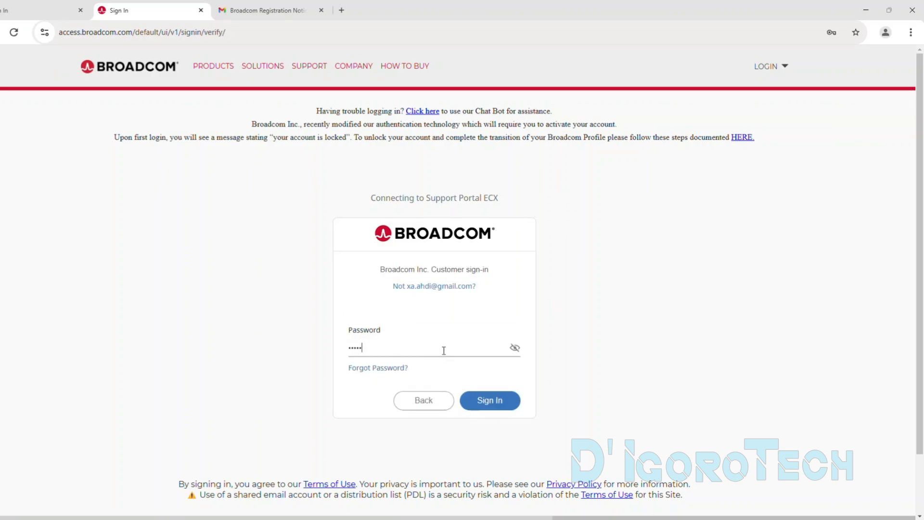
{"action": "type", "text": "•••••"}
{"action": "left_click", "coordinate": [489, 407]}
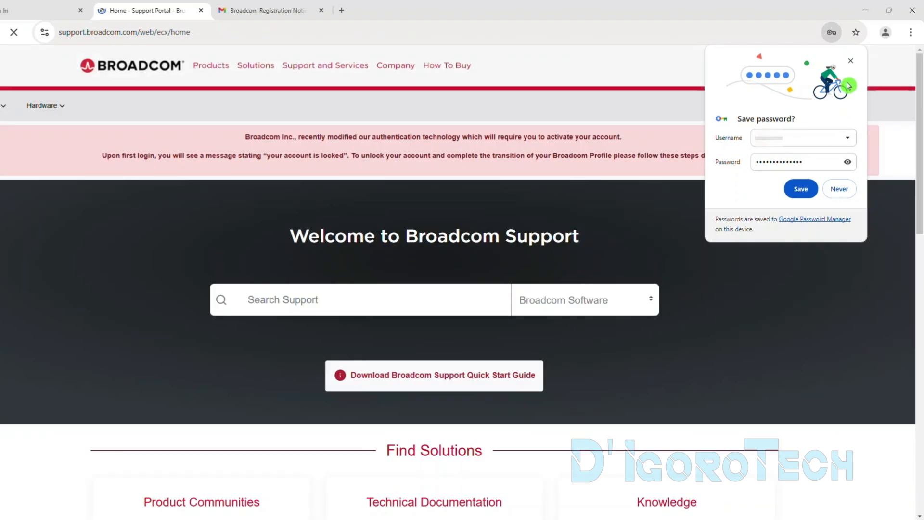
{"action": "left_click", "coordinate": [850, 62]}
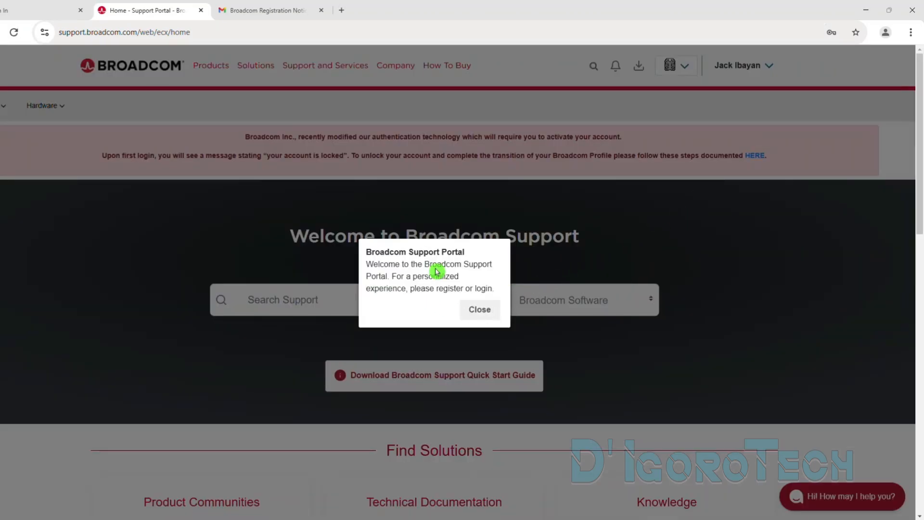
{"action": "left_click", "coordinate": [478, 308]}
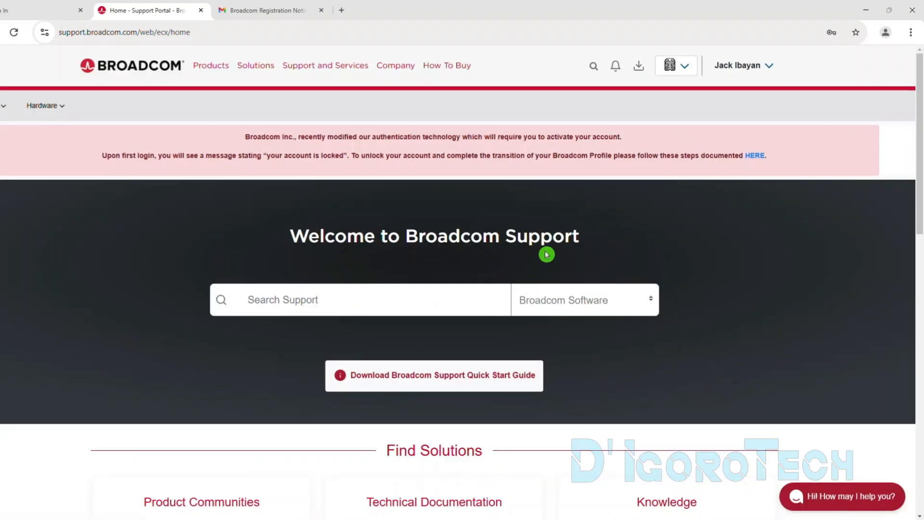
{"action": "left_click", "coordinate": [769, 68]}
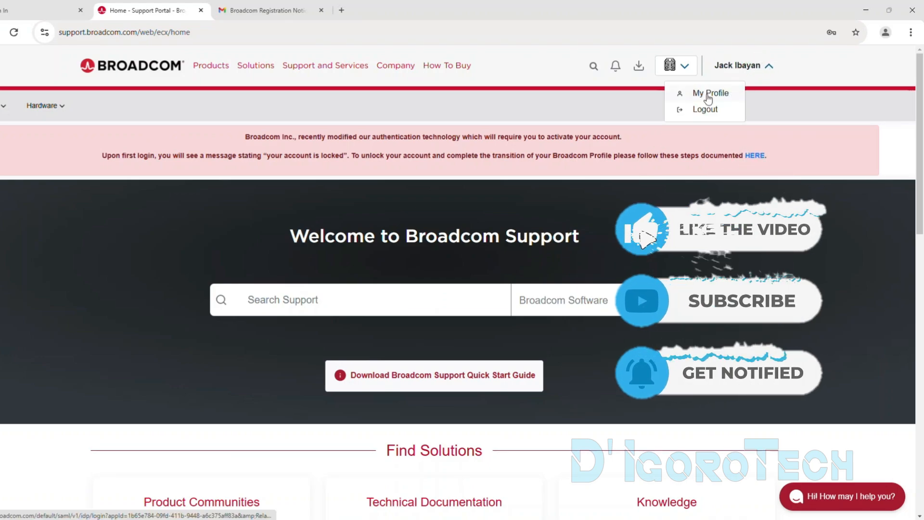
{"action": "left_click", "coordinate": [564, 112]}
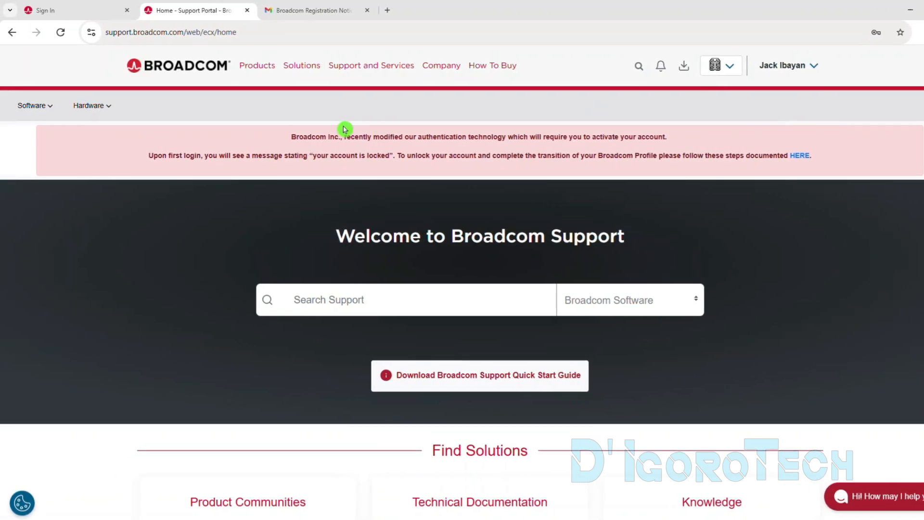
Step: Open the My Downloads page for VMware Cloud Foundation software
{"action": "left_click", "coordinate": [50, 107]}
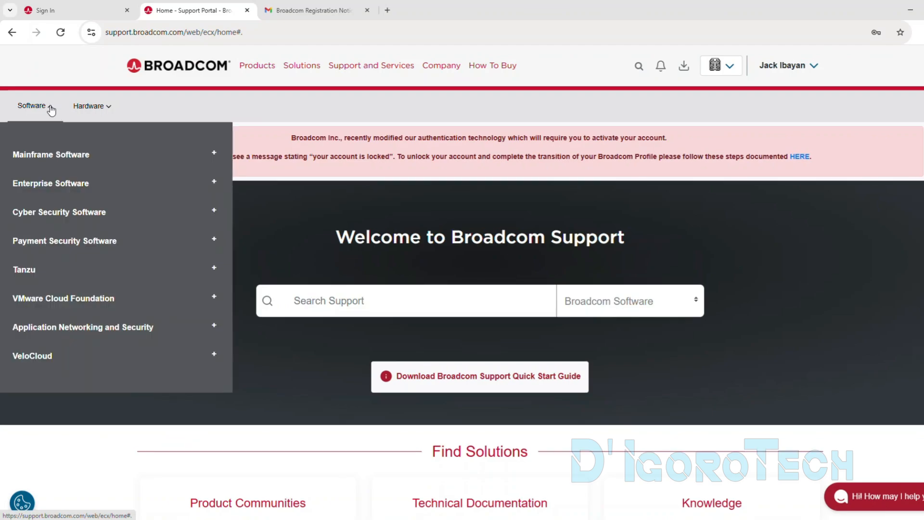
{"action": "left_click", "coordinate": [130, 306]}
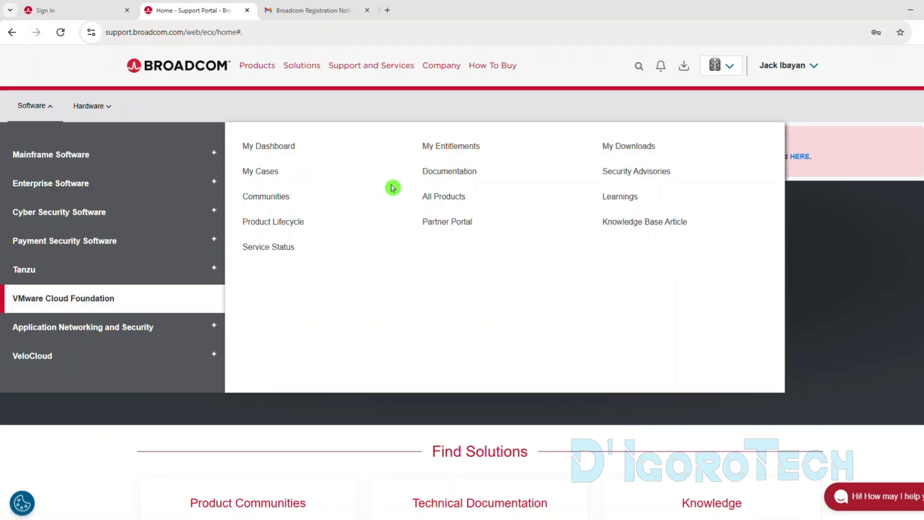
{"action": "left_click", "coordinate": [618, 147]}
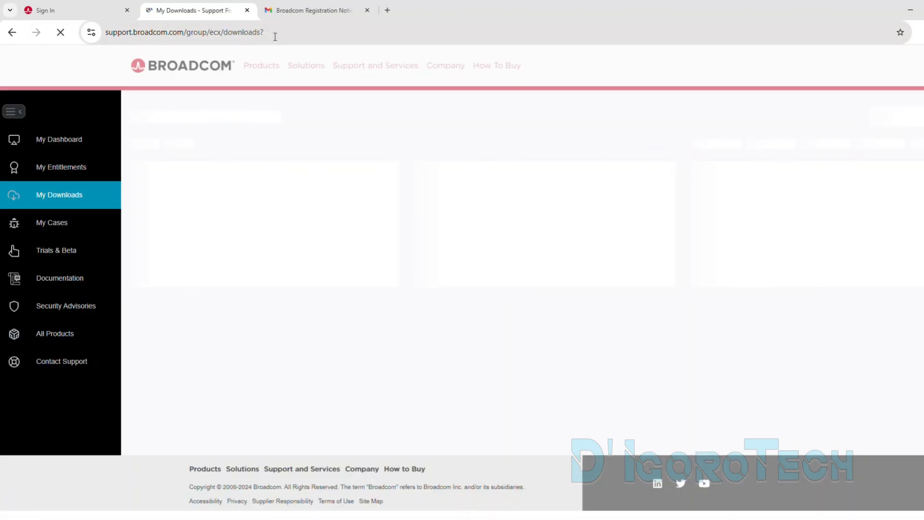
{"action": "left_click", "coordinate": [275, 37]}
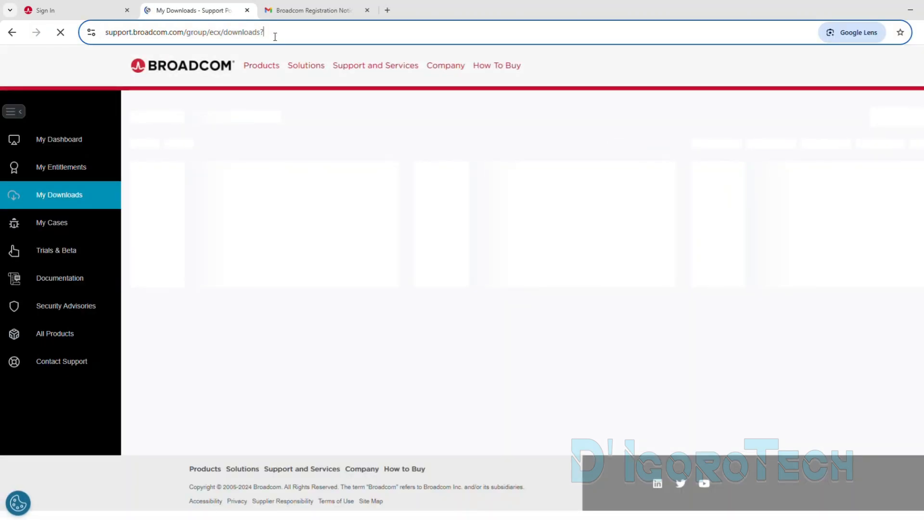
{"action": "triple_click", "coordinate": [242, 36]}
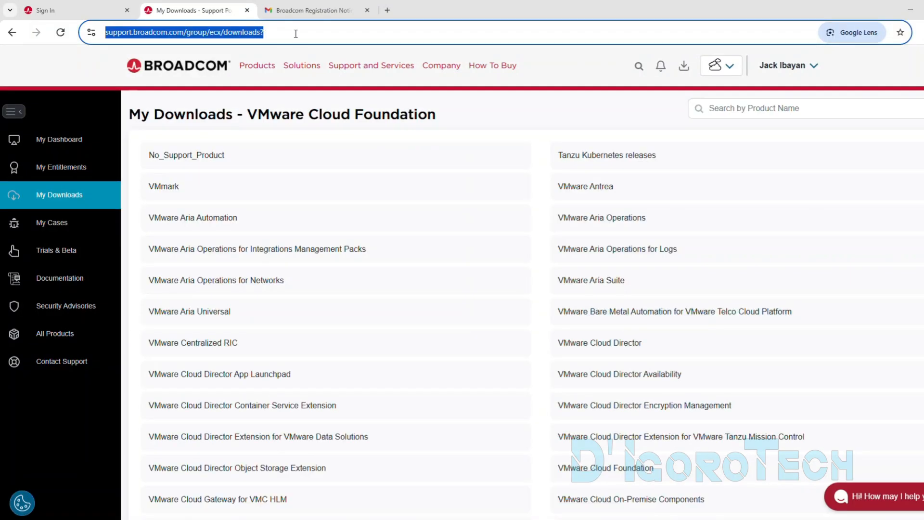
{"action": "left_click", "coordinate": [296, 33]}
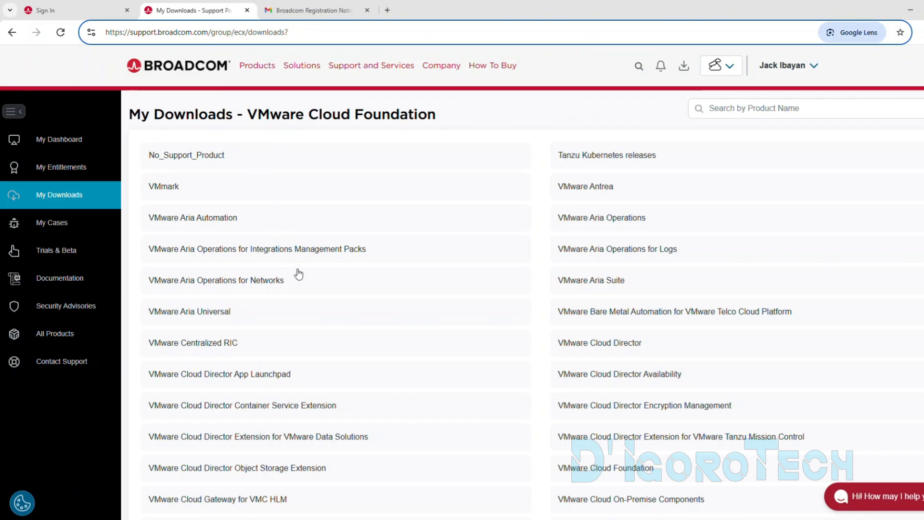
Step: Search the product downloads for "works" and open VMware Workstation Pro
{"action": "scroll", "coordinate": [298, 274], "scroll_direction": "down", "scroll_amount": 7}
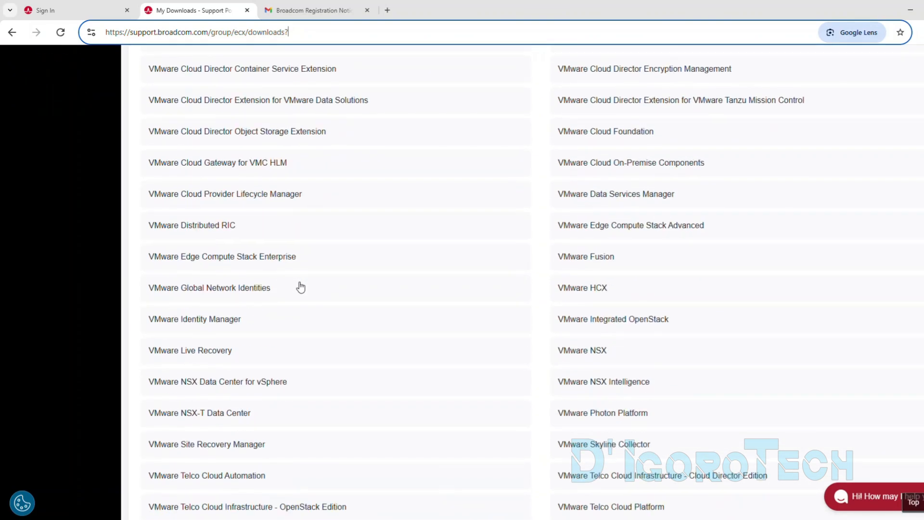
{"action": "scroll", "coordinate": [301, 288], "scroll_direction": "up", "scroll_amount": 7}
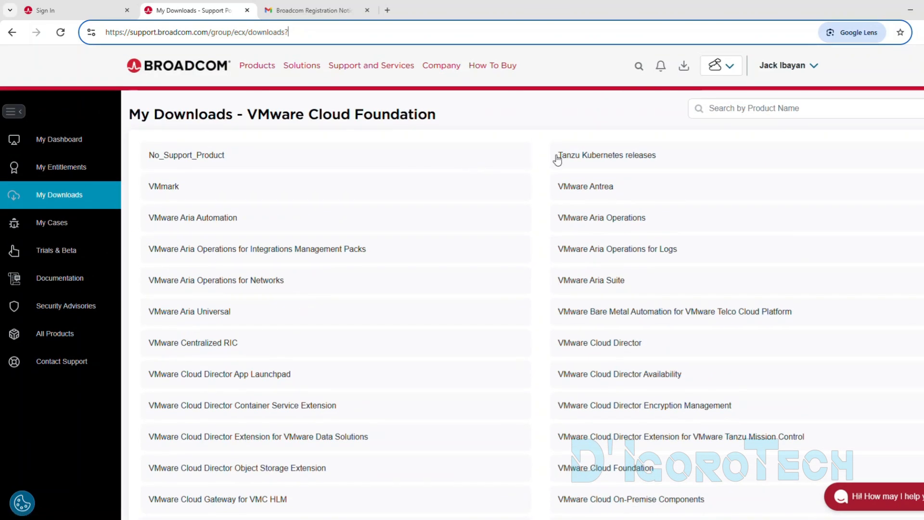
{"action": "left_click", "coordinate": [750, 111]}
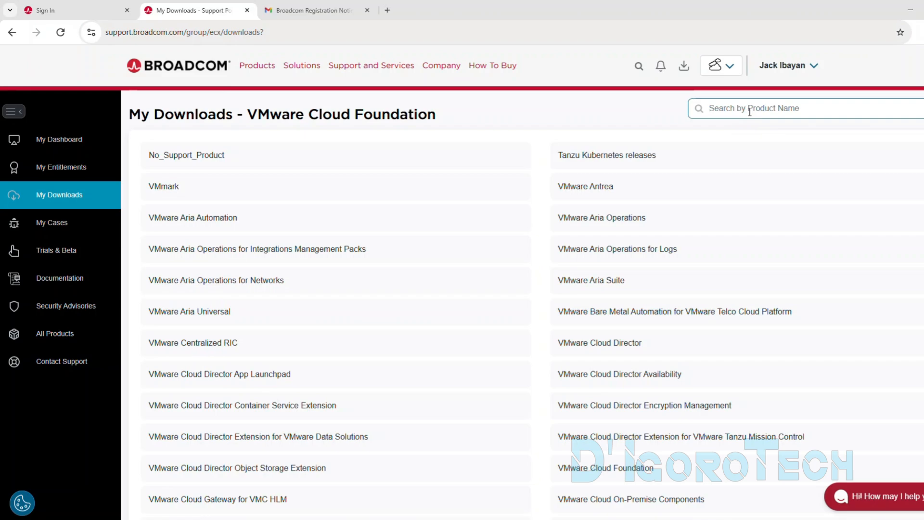
{"action": "type", "text": "works"}
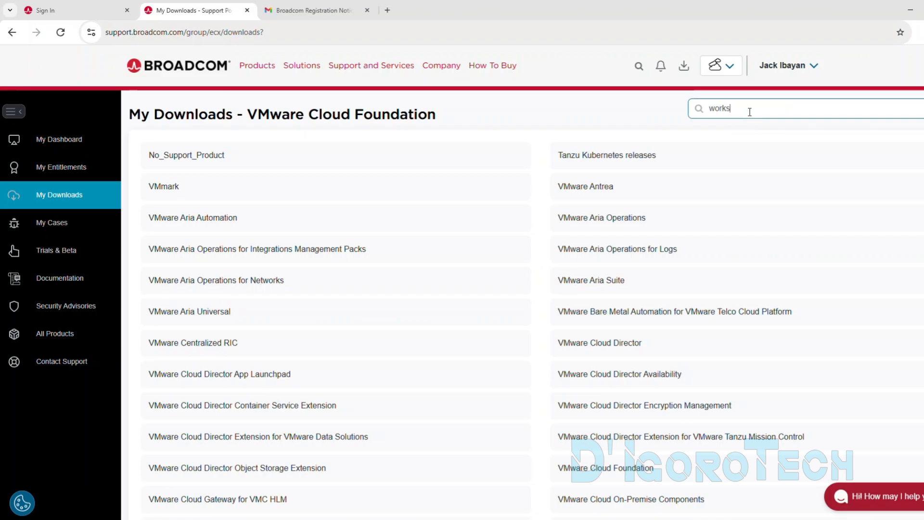
{"action": "key", "text": "Return"}
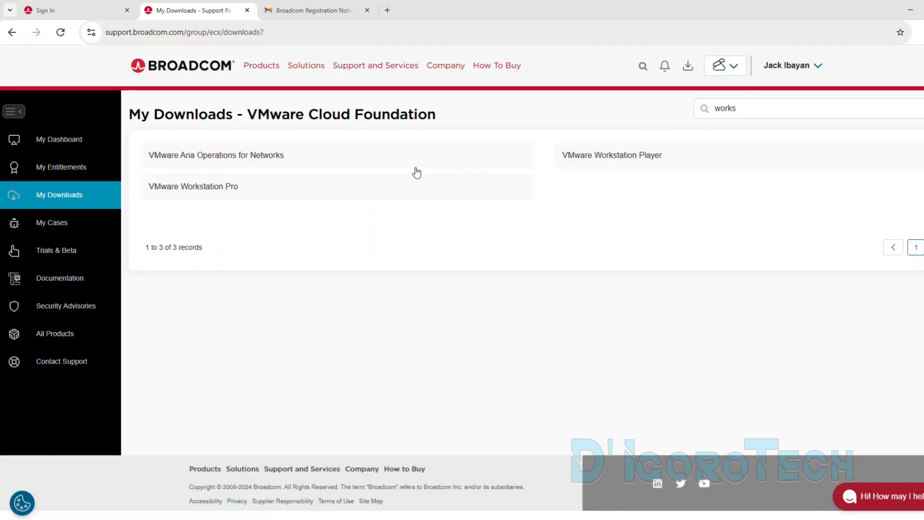
{"action": "left_click", "coordinate": [211, 192]}
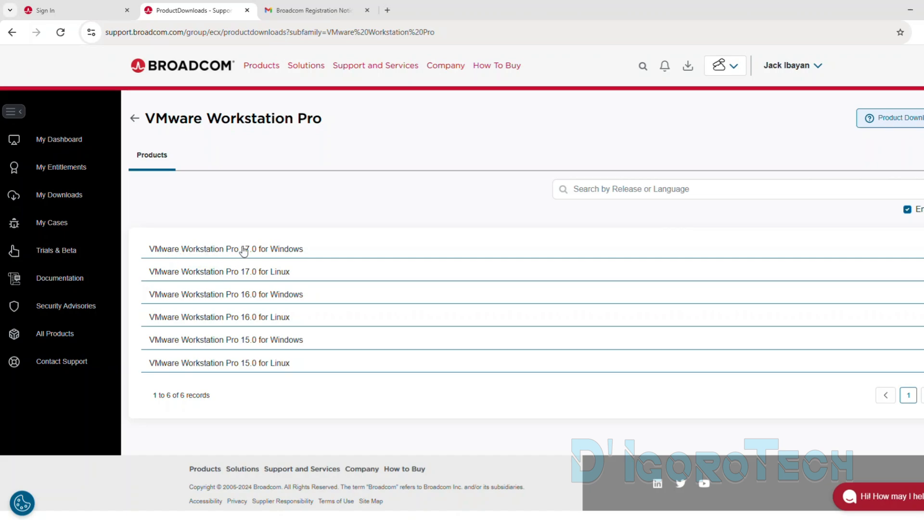
Step: Expand VMware Workstation Pro 17.0 for Windows, sort its releases newest first, and open release 17.6.2
{"action": "left_click", "coordinate": [290, 251]}
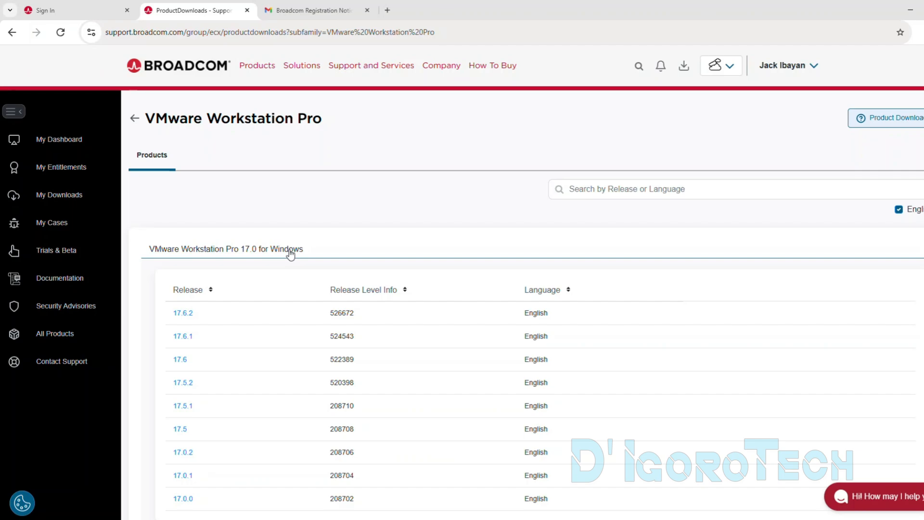
{"action": "left_click_drag", "start_coordinate": [174, 294], "coordinate": [214, 299]}
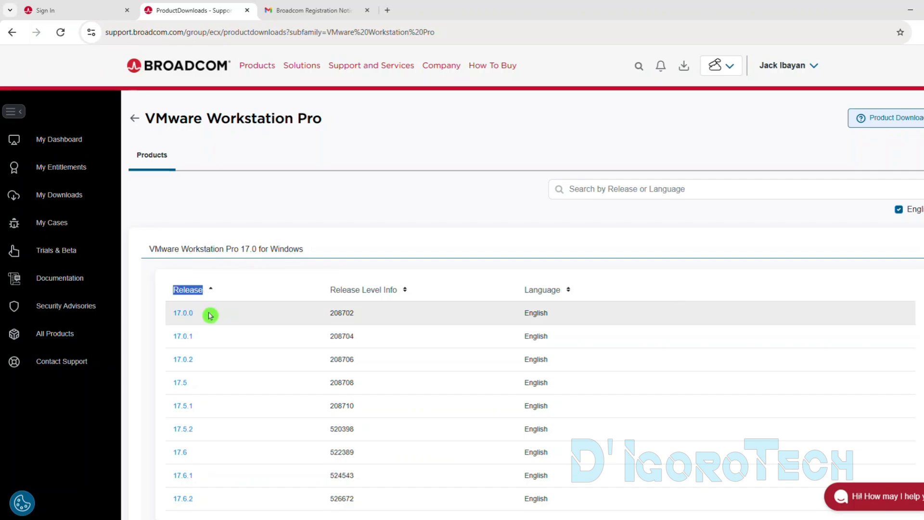
{"action": "left_click", "coordinate": [192, 291]}
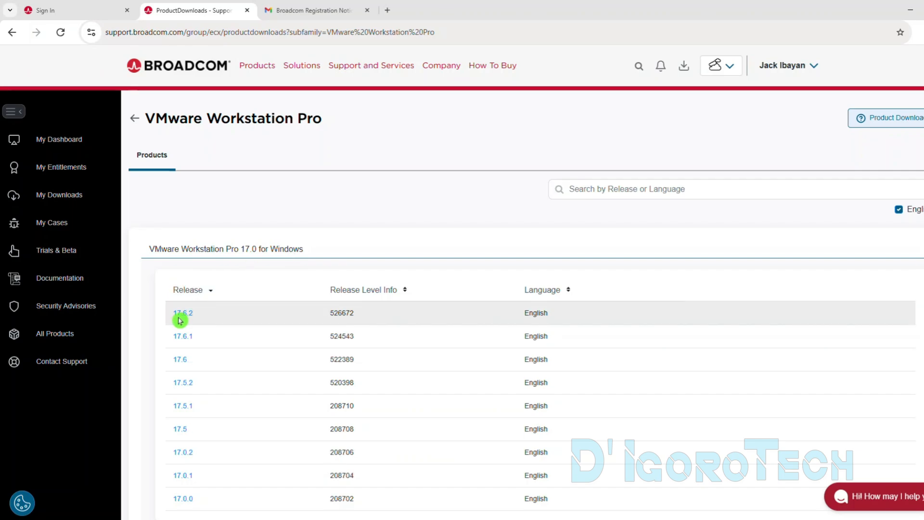
{"action": "left_click", "coordinate": [194, 317]}
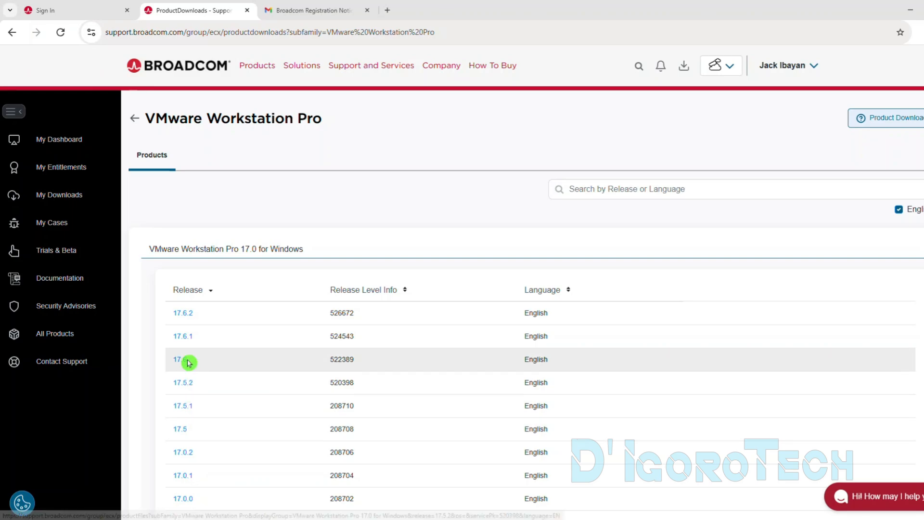
{"action": "left_click", "coordinate": [185, 319]}
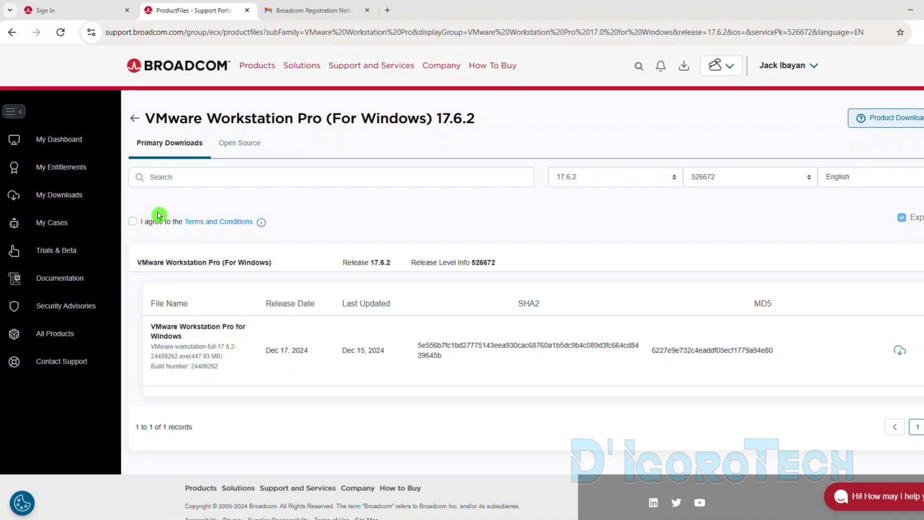
Step: Agree to the Terms and Conditions, request the VMware Workstation Pro 17.6.2 for Windows download, and proceed to the additional verification
{"action": "left_click", "coordinate": [133, 222]}
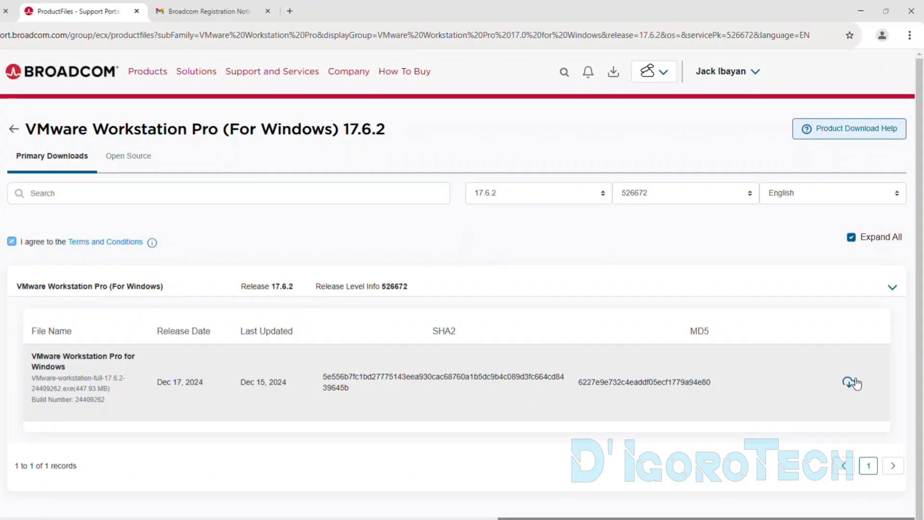
{"action": "left_click", "coordinate": [852, 383]}
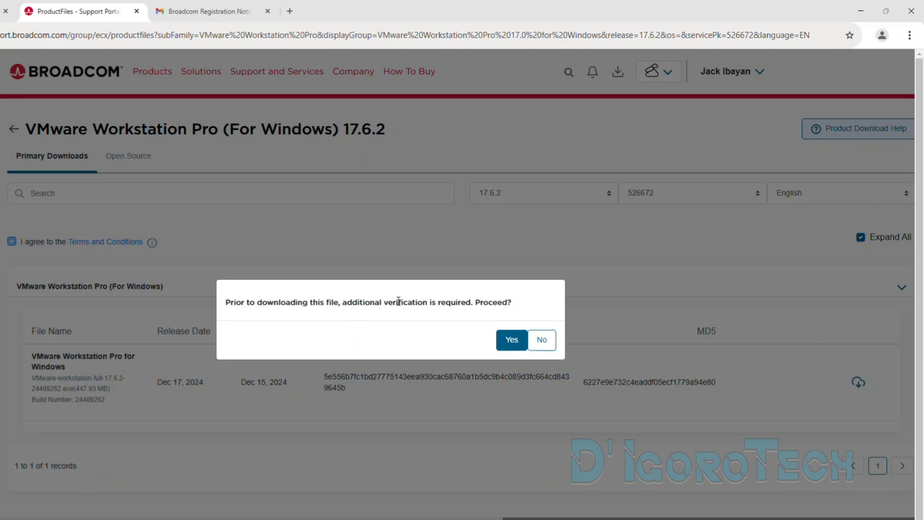
{"action": "left_click", "coordinate": [511, 341]}
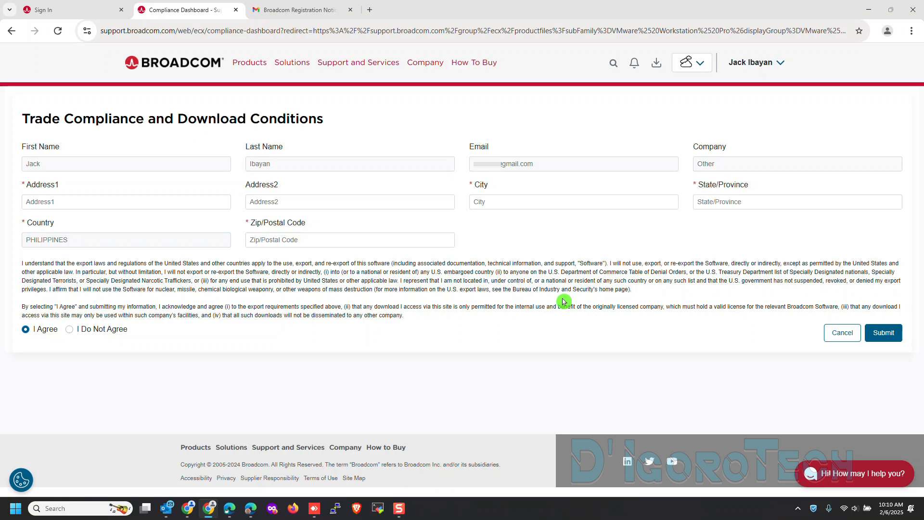
Step: Fill in the street address, city, state/province and postal code in the Trade Compliance and Download Conditions form
{"action": "left_click", "coordinate": [142, 207]}
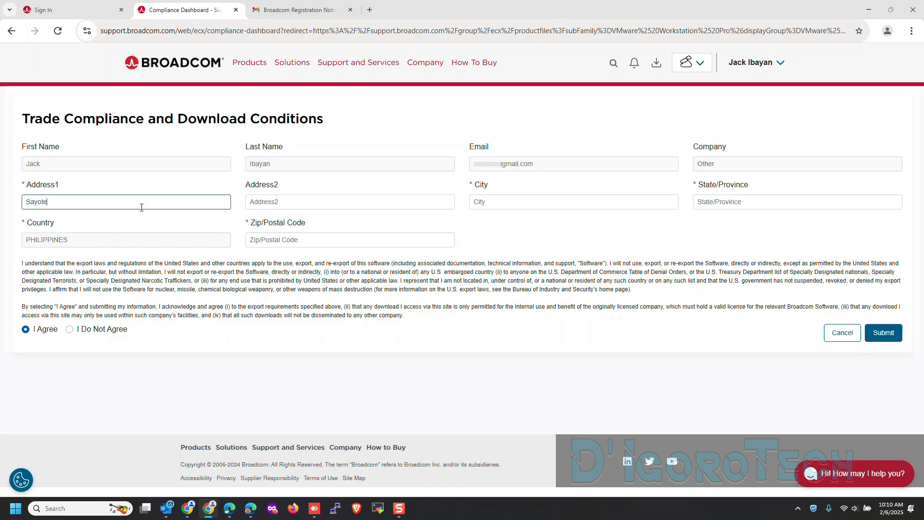
{"action": "key", "text": "Tab"}
{"action": "left_click", "coordinate": [488, 203]}
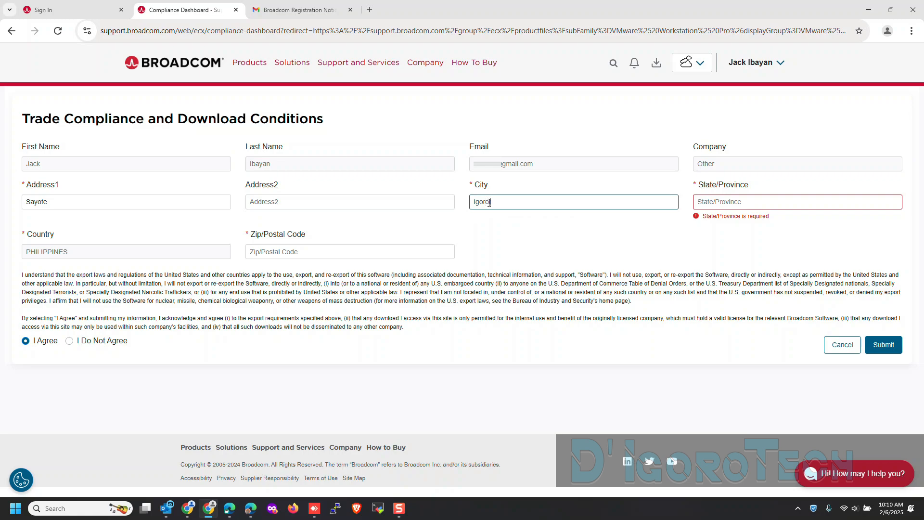
{"action": "key", "text": "Tab"}
{"action": "type", "text": "Ta"}
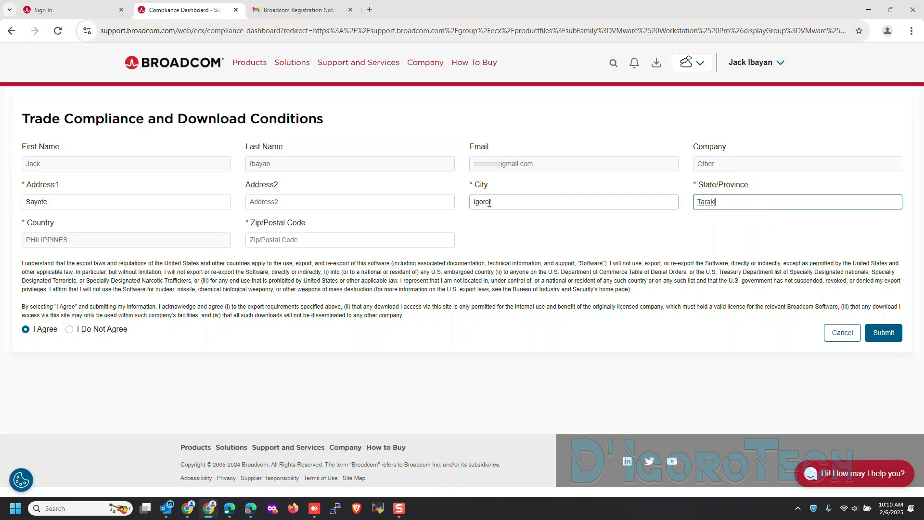
{"action": "key", "text": "Tab"}
{"action": "type", "text": "3600"}
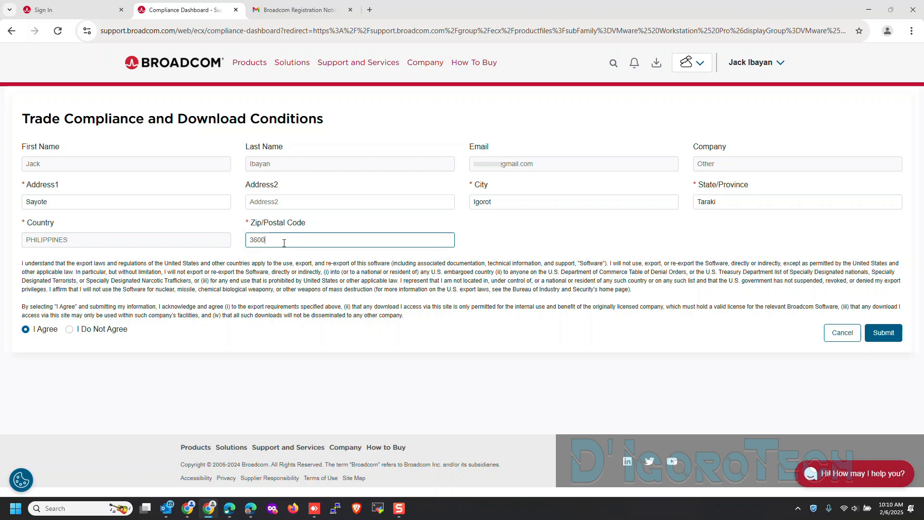
Step: Submit the Trade Compliance and Download Conditions form and download the VMware Workstation Pro 17.6.2 for Windows installer
{"action": "left_click", "coordinate": [727, 348]}
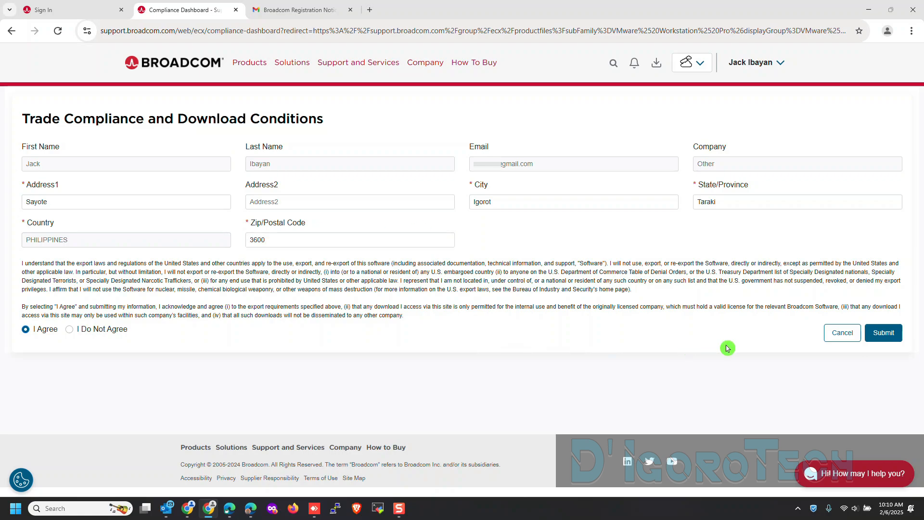
{"action": "left_click", "coordinate": [891, 339]}
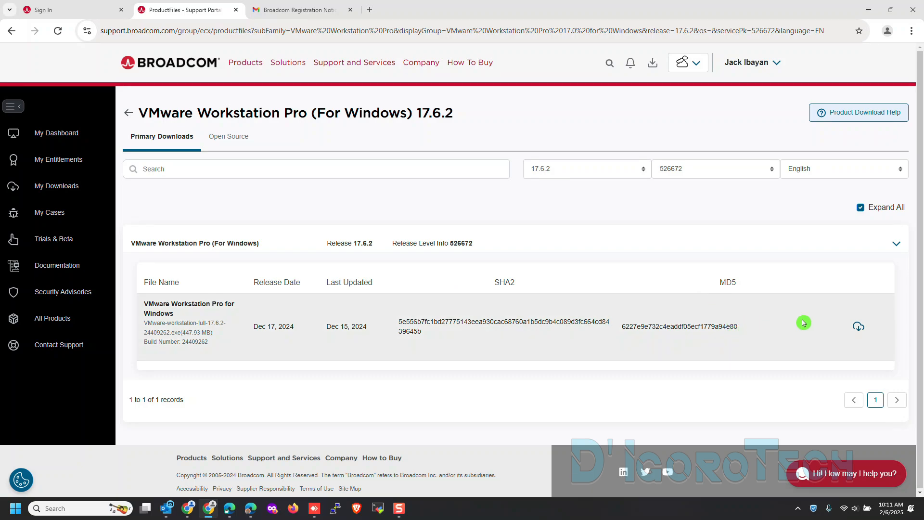
{"action": "left_click", "coordinate": [859, 328]}
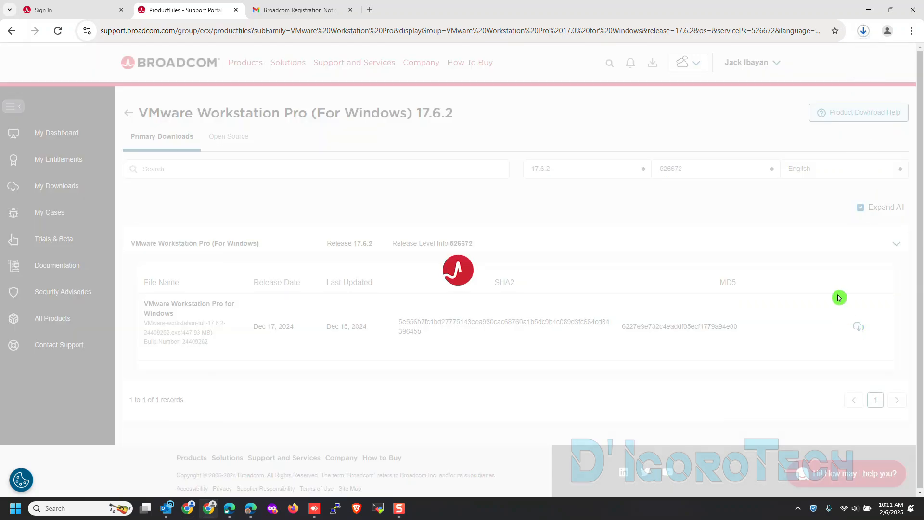
Step: Show the downloaded VMware-workstation-full-17.6.2-24409262.exe in its folder and launch the installer
{"action": "left_click", "coordinate": [866, 33]}
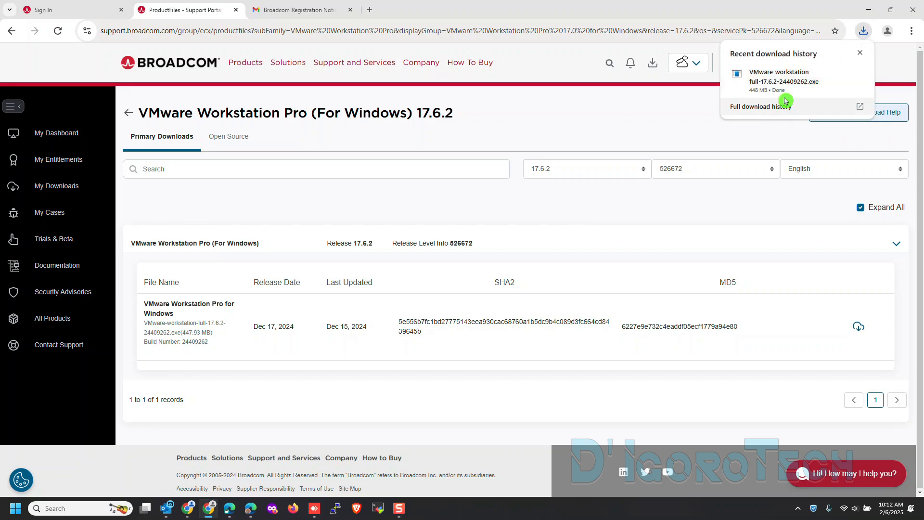
{"action": "mouse_move", "coordinate": [813, 82]}
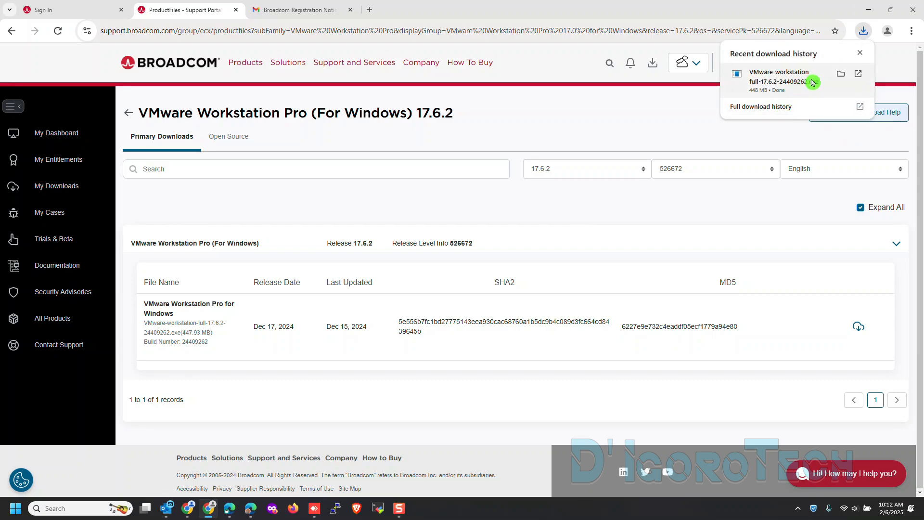
{"action": "left_click", "coordinate": [841, 77]}
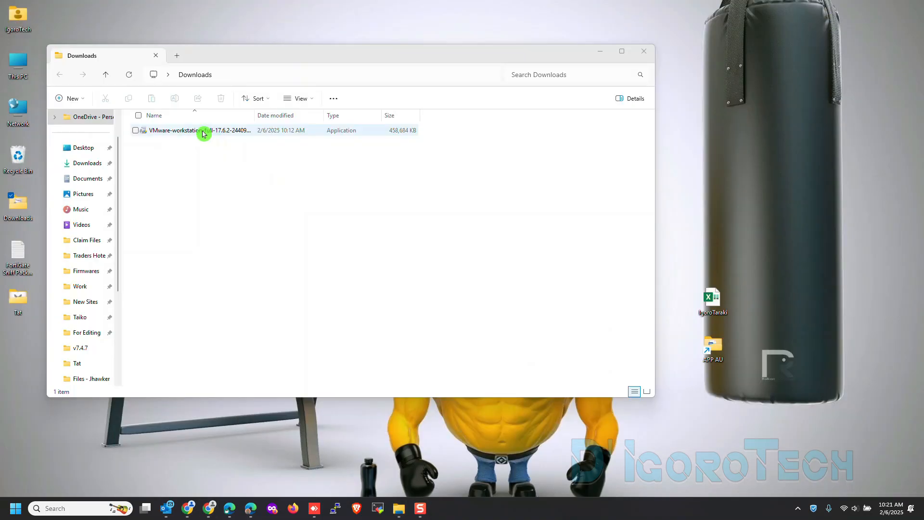
{"action": "double_click", "coordinate": [217, 131]}
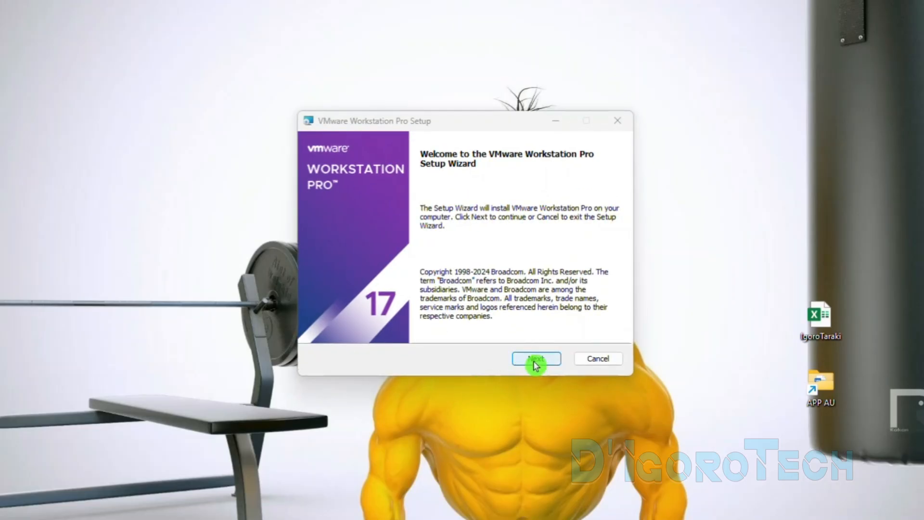
Step: Accept the License Agreement and keep the default install location with the console tools added to the system PATH
{"action": "left_click", "coordinate": [536, 362]}
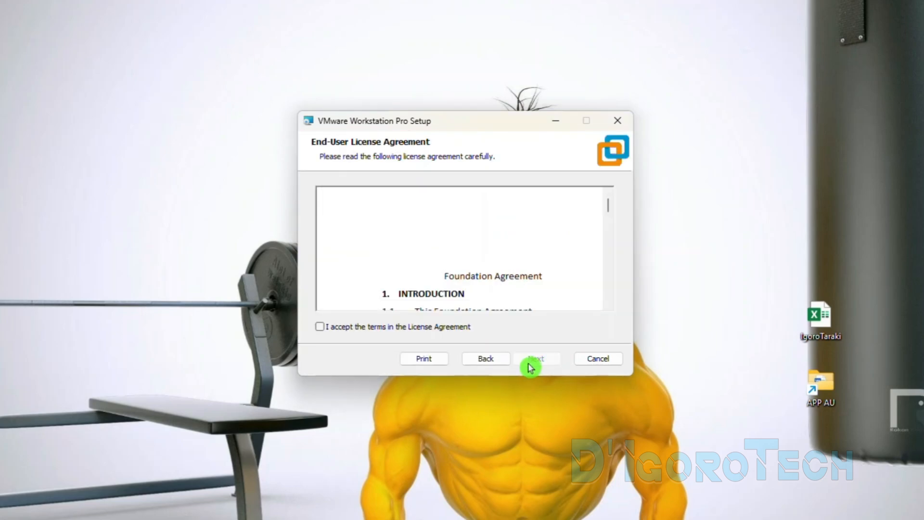
{"action": "left_click", "coordinate": [320, 328]}
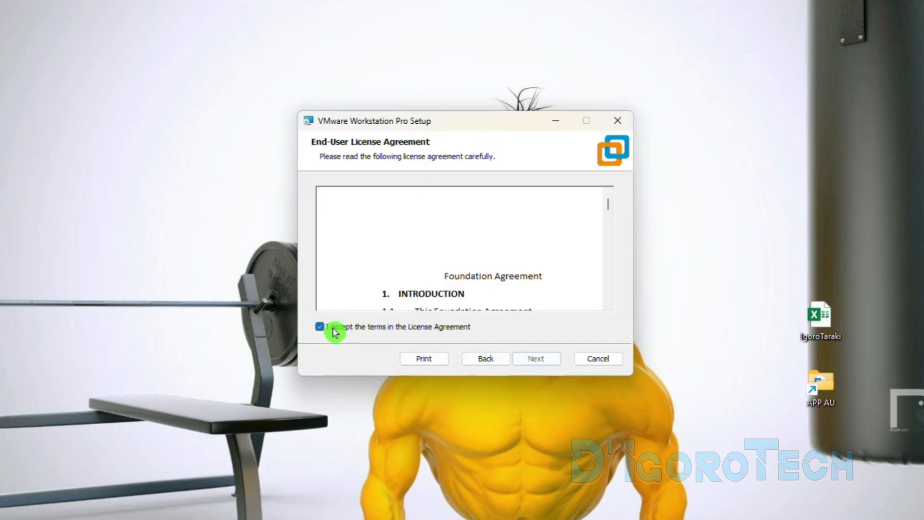
{"action": "left_click", "coordinate": [533, 363]}
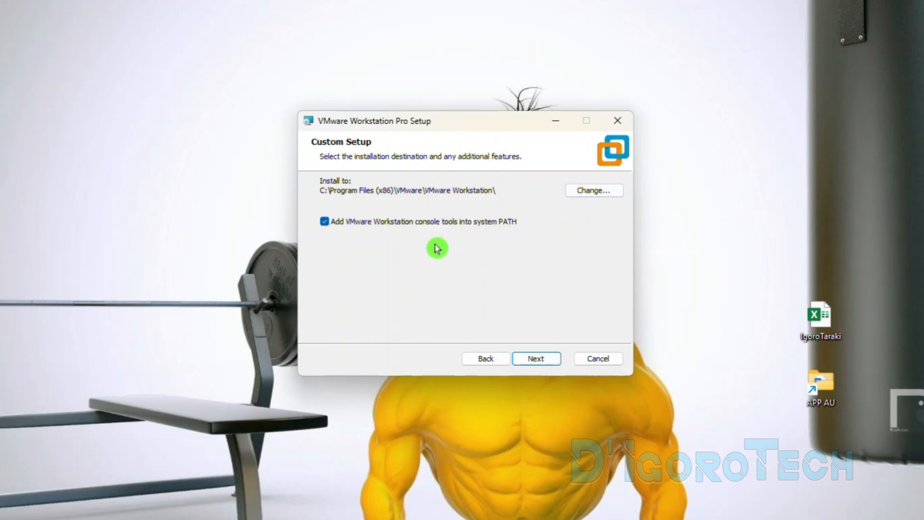
{"action": "left_click", "coordinate": [540, 362]}
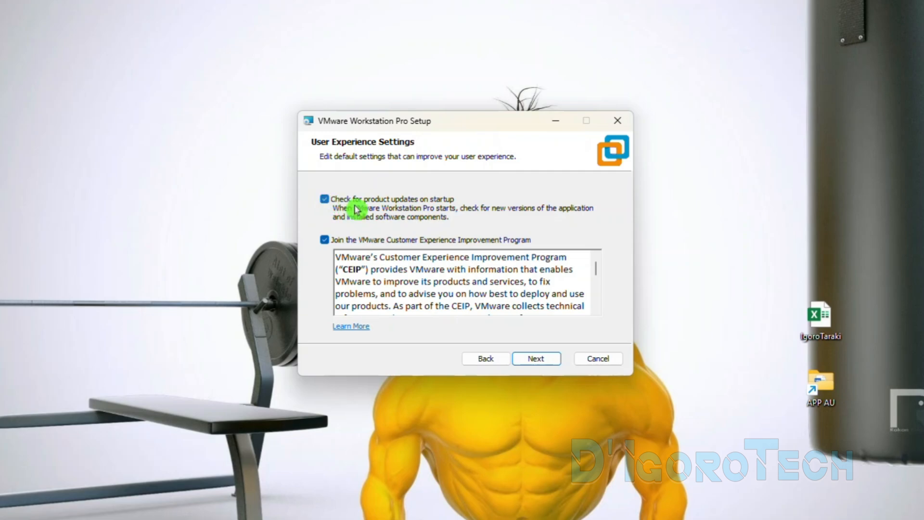
Step: Turn off startup update checks and the Customer Experience Improvement Program, keeping the Desktop and Start Menu Programs Folder shortcuts
{"action": "left_click", "coordinate": [325, 200]}
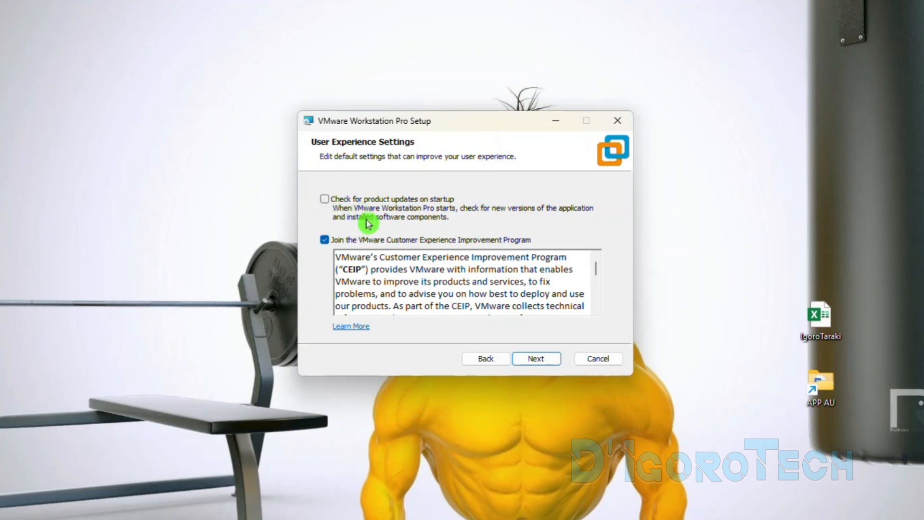
{"action": "left_click", "coordinate": [325, 241]}
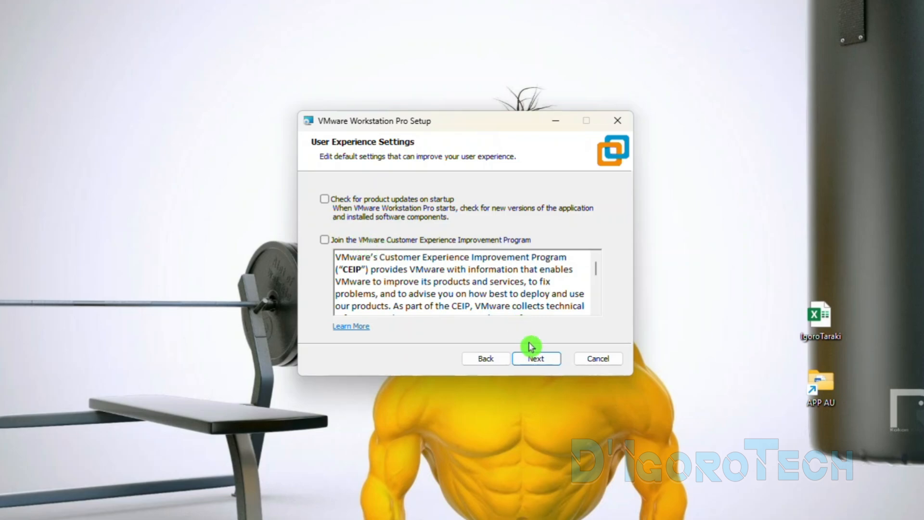
{"action": "left_click", "coordinate": [537, 360]}
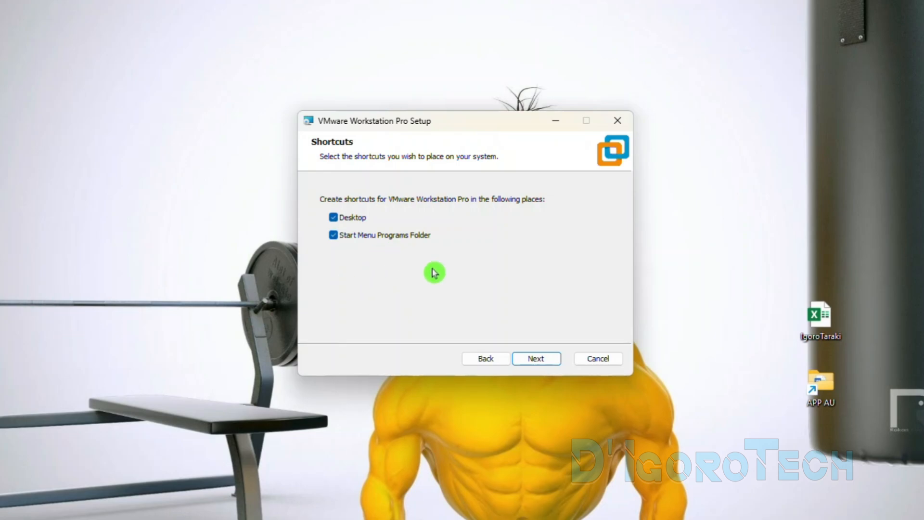
{"action": "left_click", "coordinate": [529, 360]}
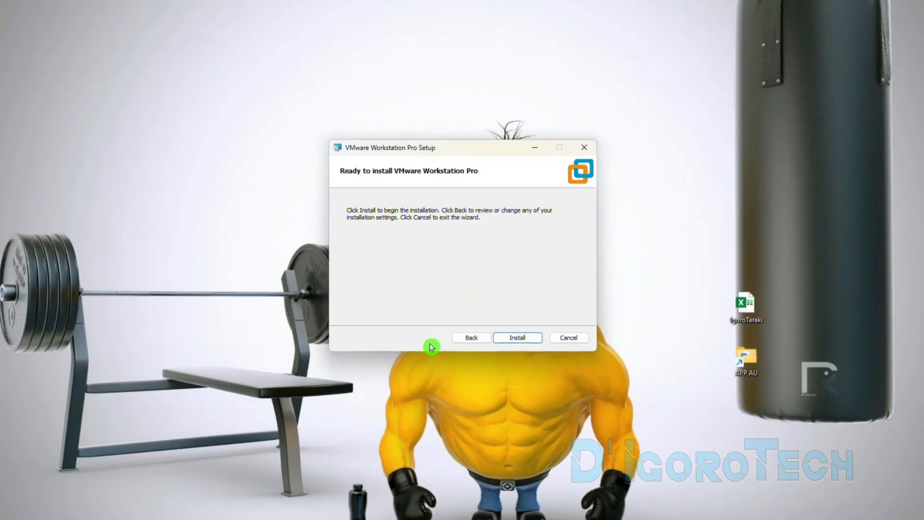
Step: Search Windows for "network" to open the network connections, and start installing VMware Workstation Pro
{"action": "left_click", "coordinate": [85, 506]}
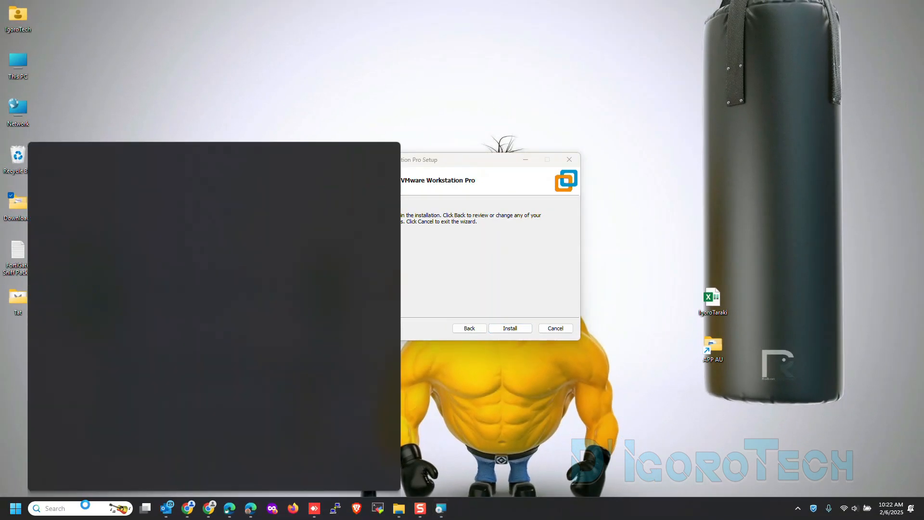
{"action": "type", "text": "netw"}
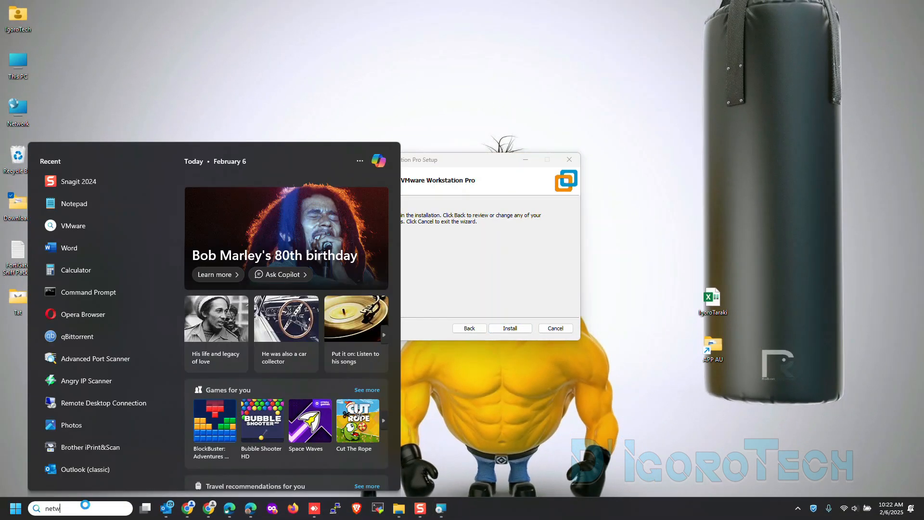
{"action": "type", "text": "ork"}
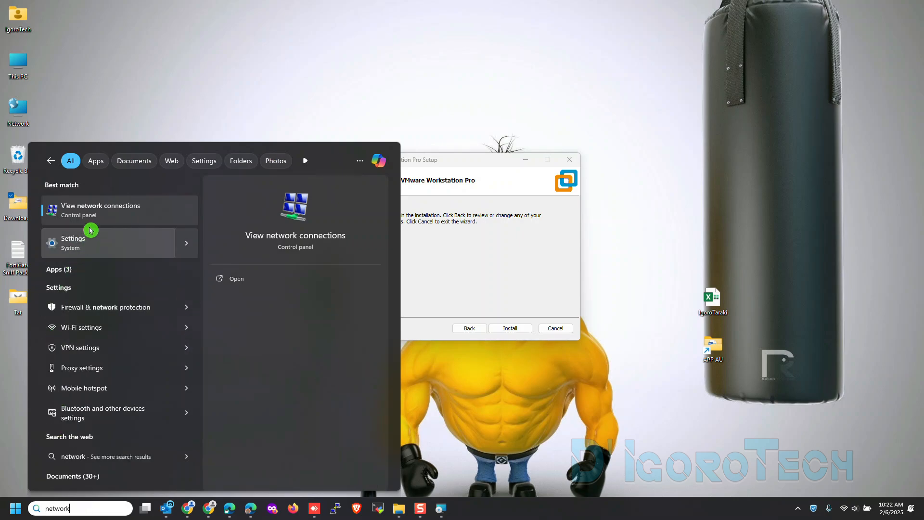
{"action": "left_click", "coordinate": [76, 212]}
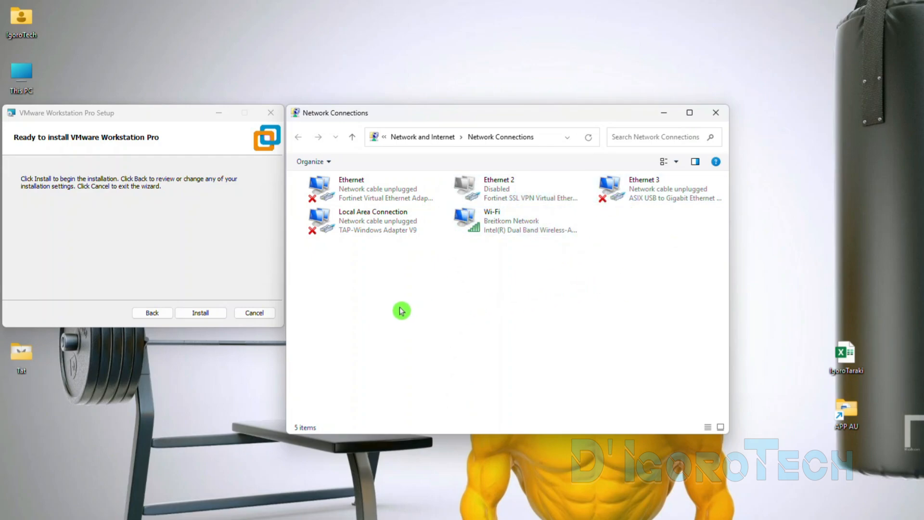
{"action": "left_click", "coordinate": [200, 313]}
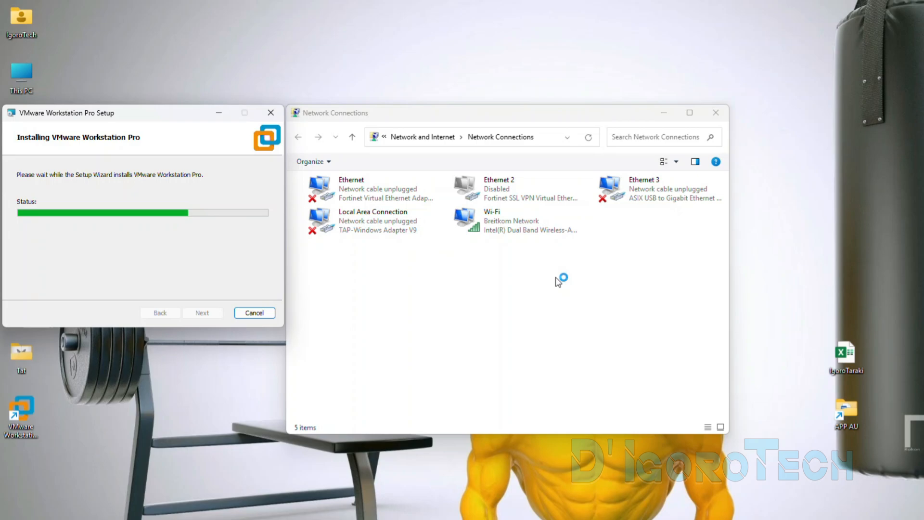
Step: Examine the new desktop shortcut, the installation status and the VMware virtual network adapters in Network Connections
{"action": "left_click", "coordinate": [16, 425]}
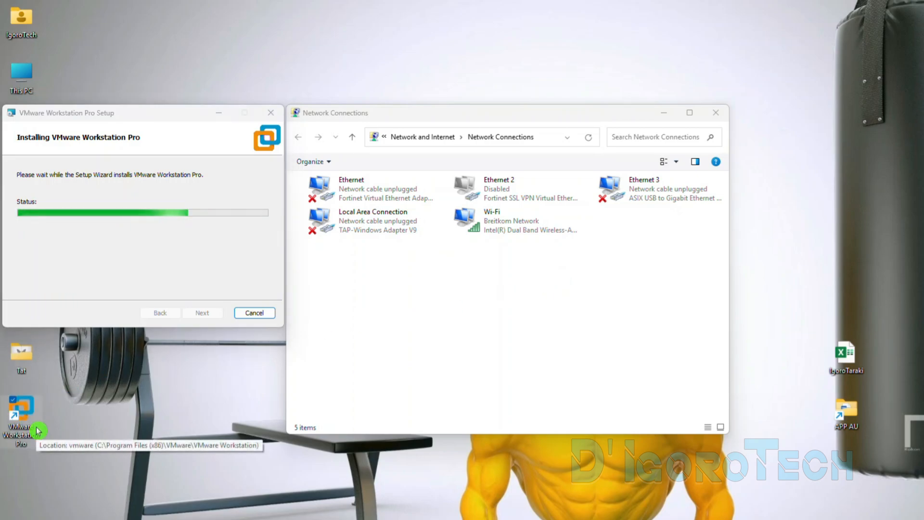
{"action": "left_click", "coordinate": [119, 208]}
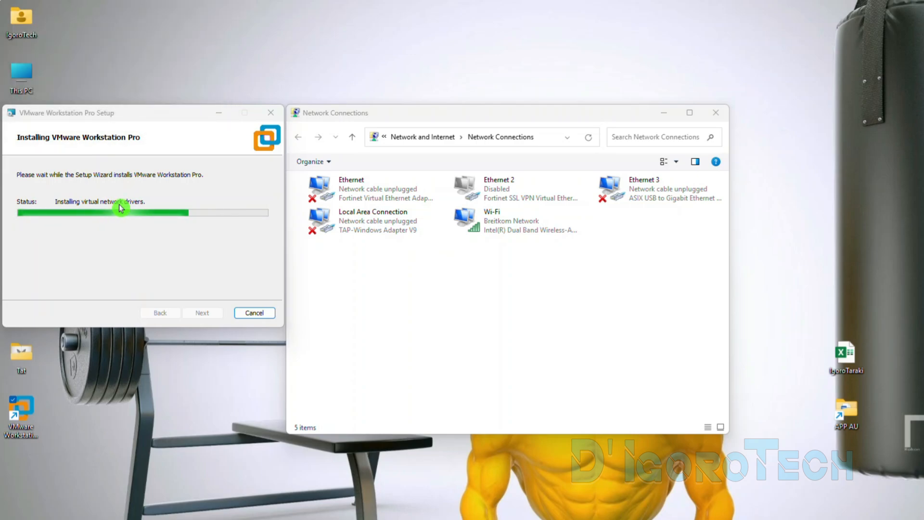
{"action": "left_click", "coordinate": [630, 235]}
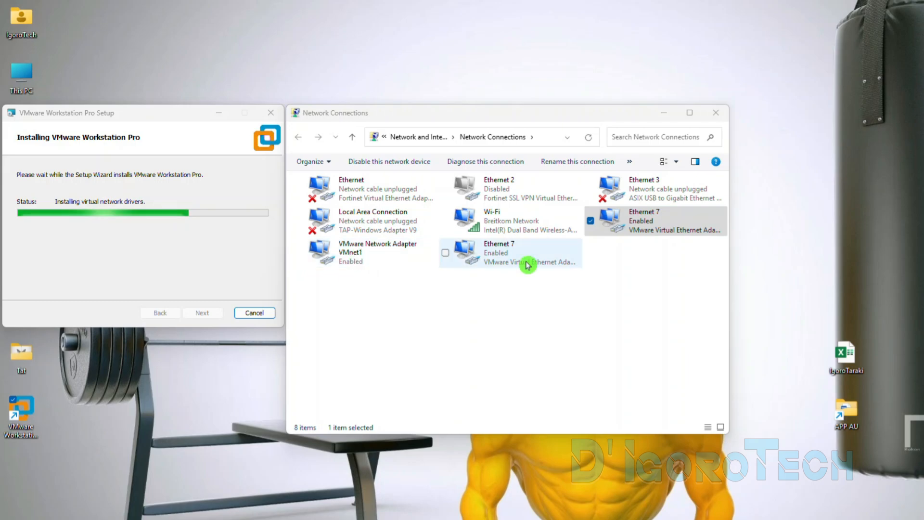
{"action": "left_click", "coordinate": [609, 233]}
{"action": "left_click", "coordinate": [380, 260]}
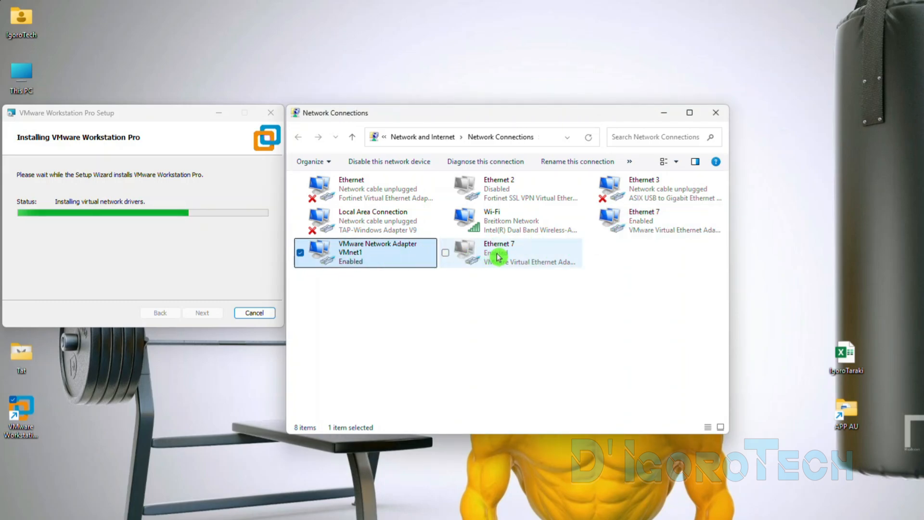
{"action": "left_click", "coordinate": [499, 258]}
{"action": "left_click", "coordinate": [613, 234]}
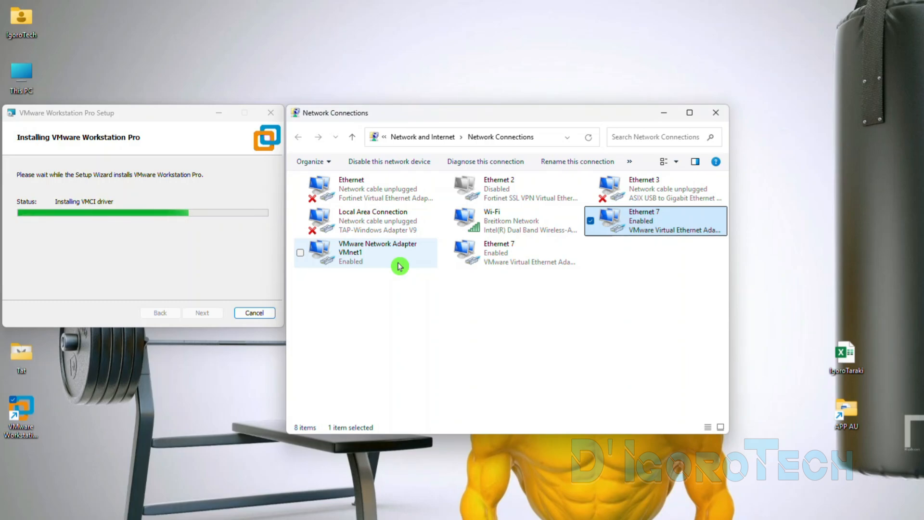
{"action": "left_click", "coordinate": [496, 258]}
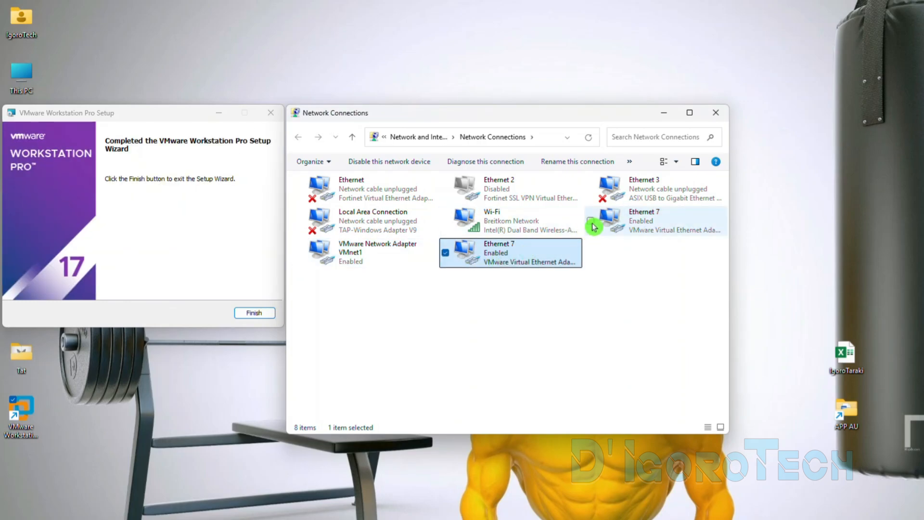
{"action": "left_click", "coordinate": [591, 225]}
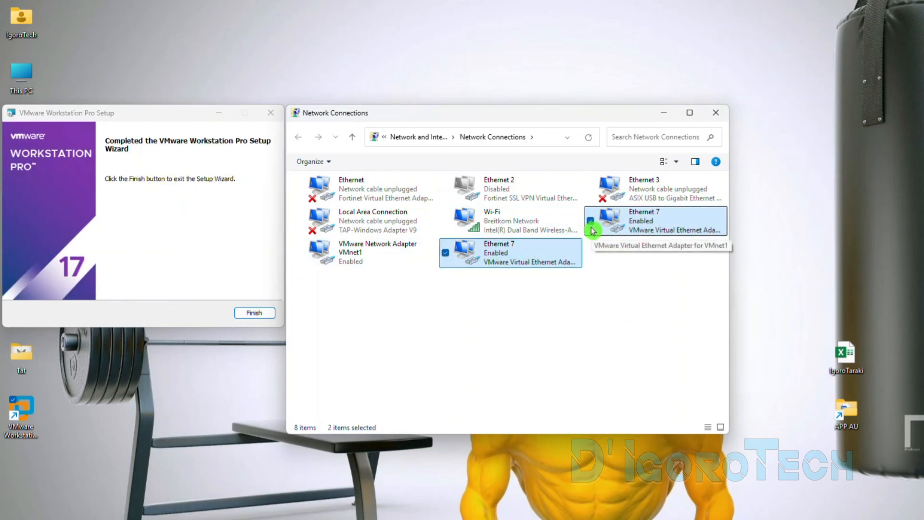
Step: Finish the setup wizard and launch VMware Workstation Pro from the desktop
{"action": "left_click", "coordinate": [254, 313]}
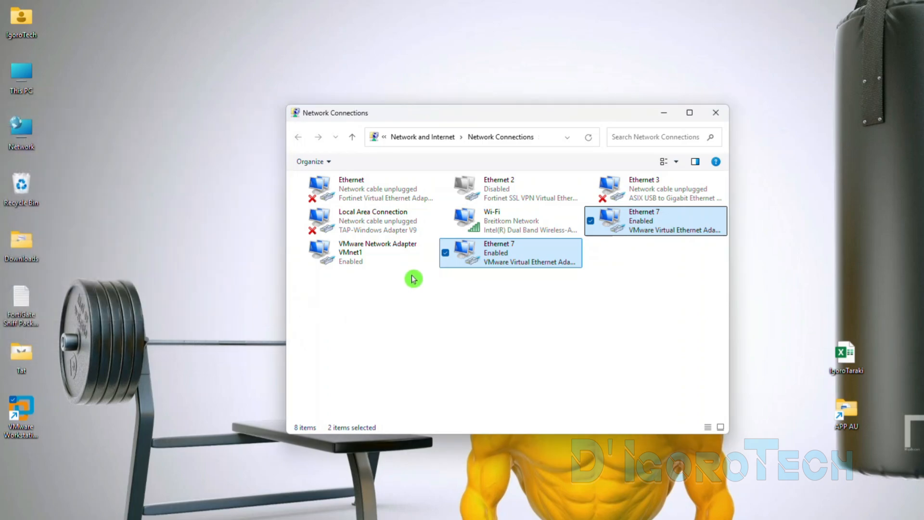
{"action": "left_click", "coordinate": [664, 113]}
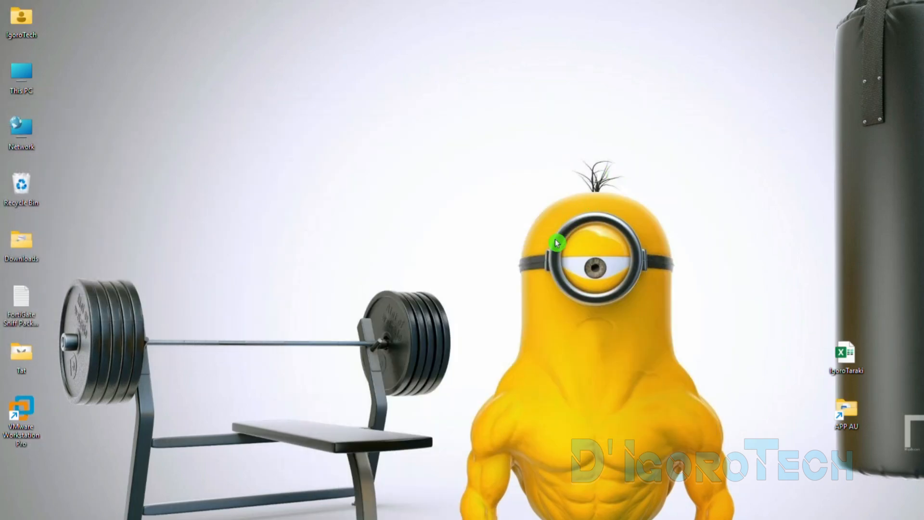
{"action": "double_click", "coordinate": [17, 425]}
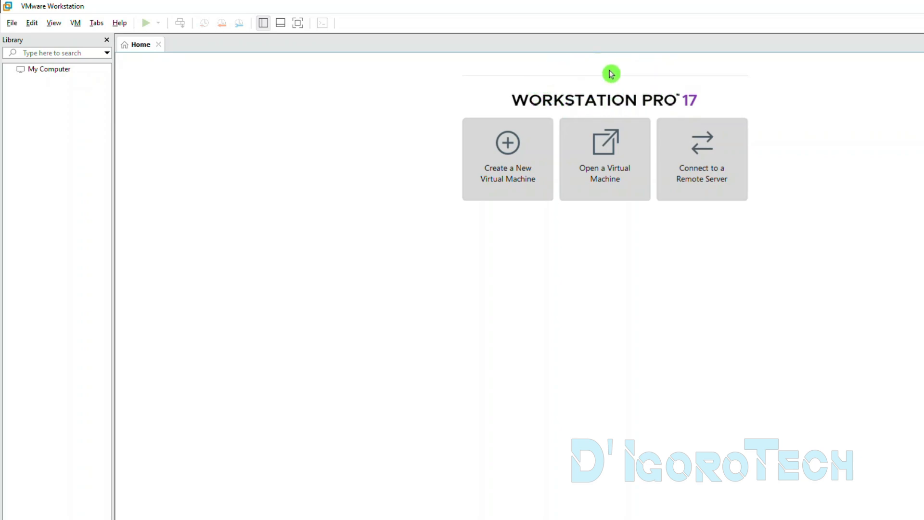
Step: View the product name and version in the About VMware Workstation information, and close it
{"action": "left_click", "coordinate": [122, 25]}
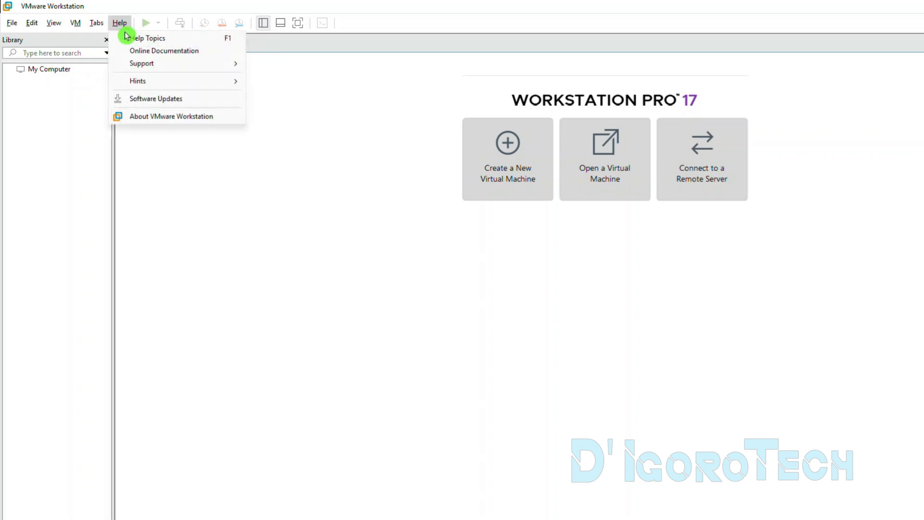
{"action": "left_click", "coordinate": [159, 123]}
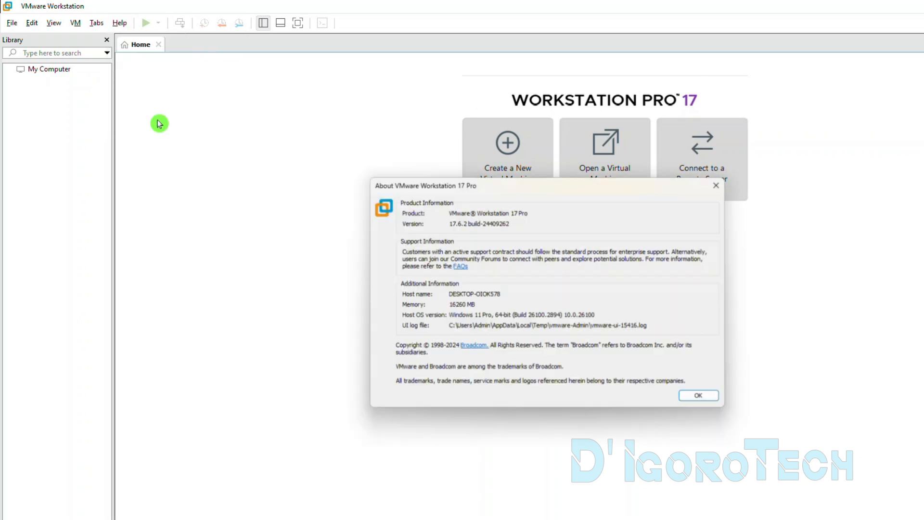
{"action": "left_click_drag", "start_coordinate": [446, 211], "coordinate": [542, 212]}
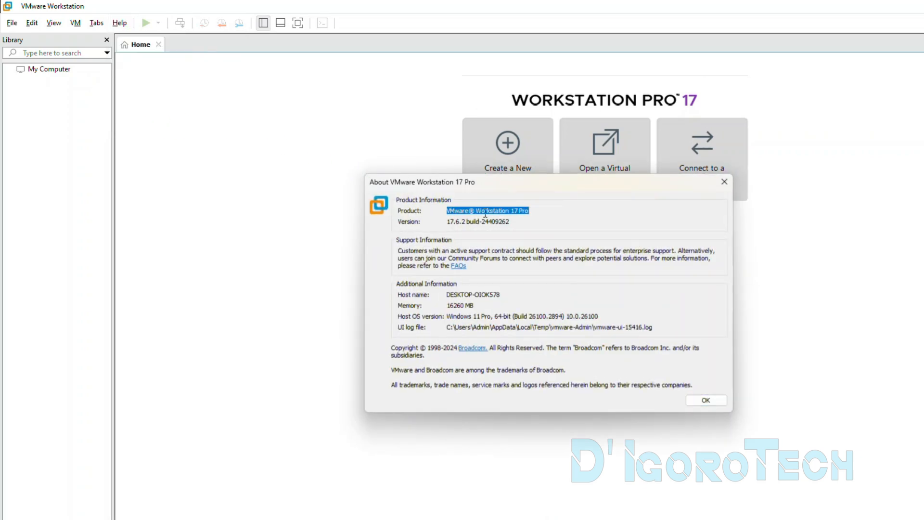
{"action": "left_click_drag", "start_coordinate": [449, 223], "coordinate": [469, 223]}
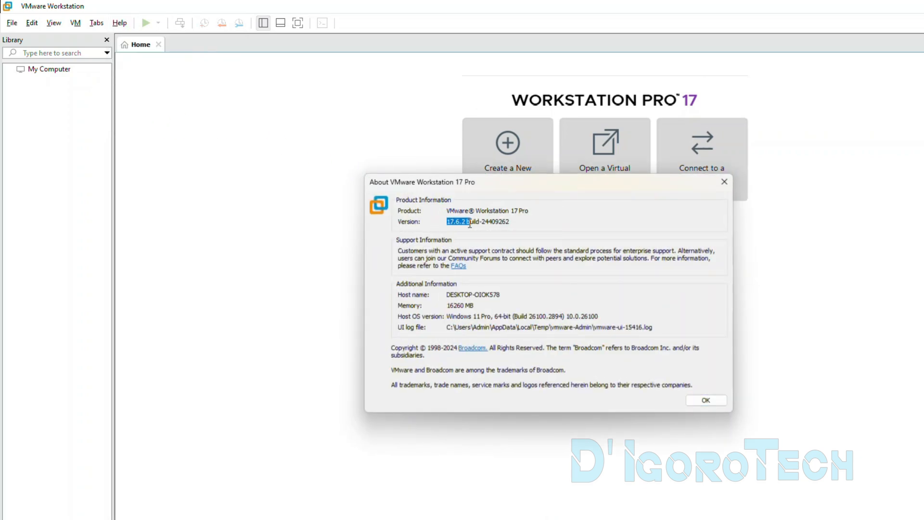
{"action": "left_click", "coordinate": [485, 306]}
{"action": "left_click", "coordinate": [699, 406]}
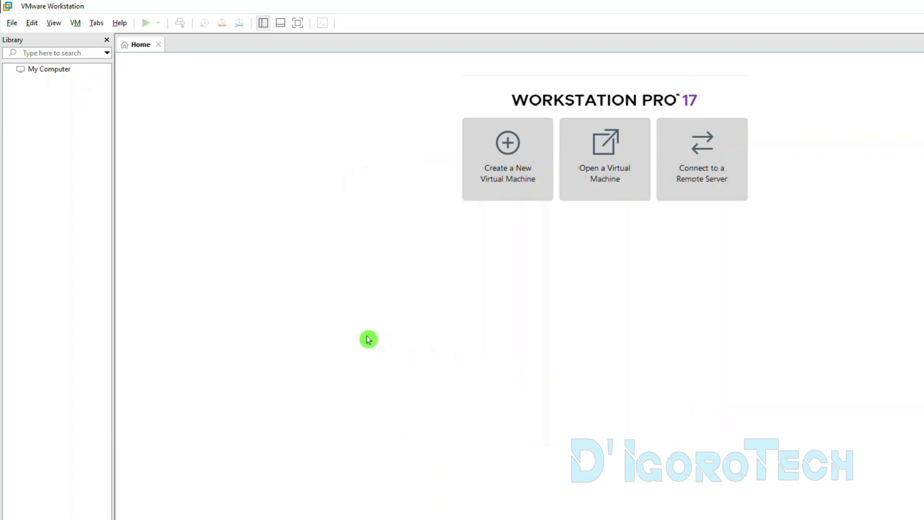
Step: Check for VMware Workstation software updates and close the Software Updates dialog
{"action": "left_click", "coordinate": [120, 23]}
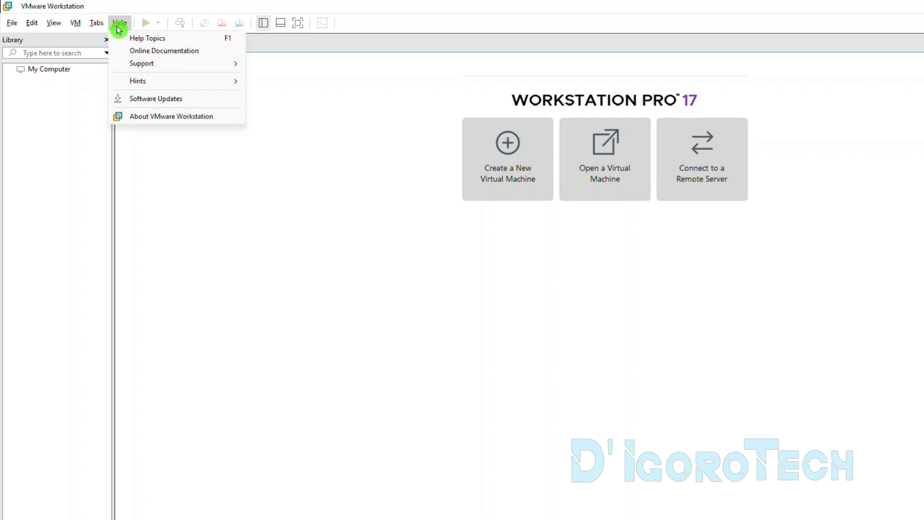
{"action": "left_click", "coordinate": [161, 102]}
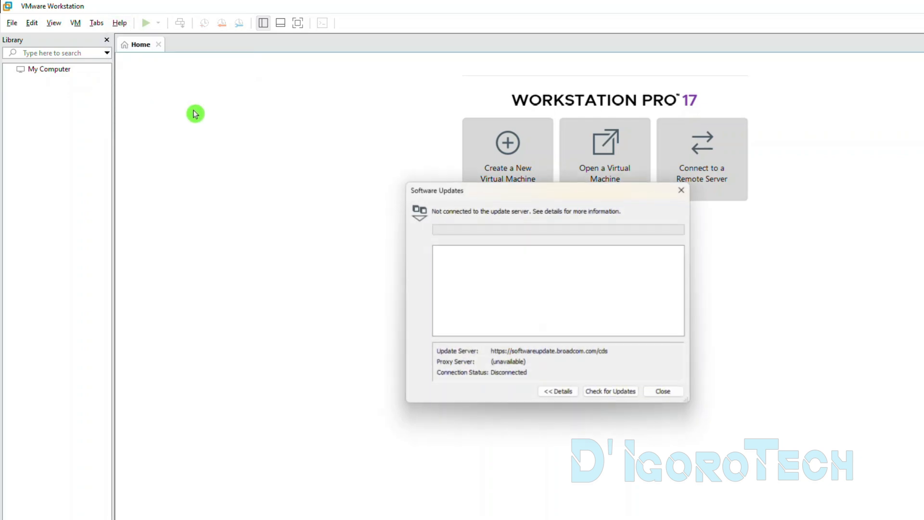
{"action": "left_click", "coordinate": [606, 397]}
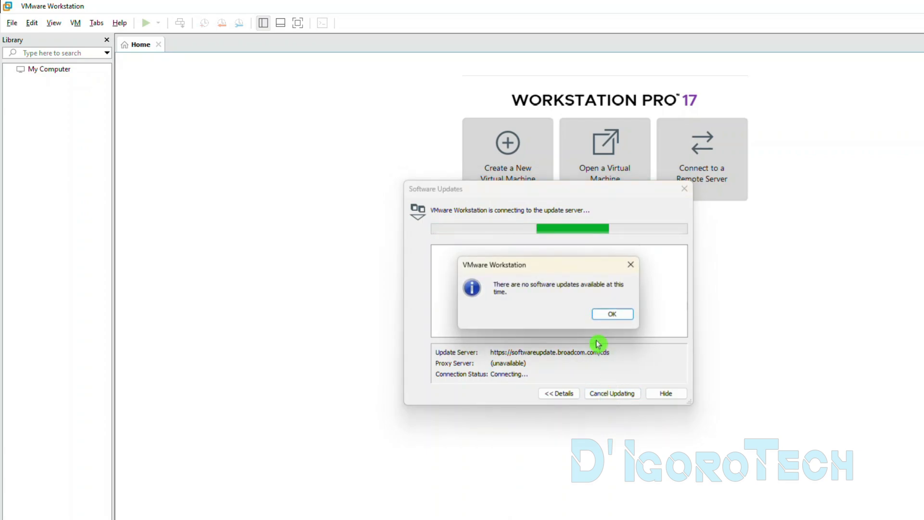
{"action": "left_click", "coordinate": [613, 315]}
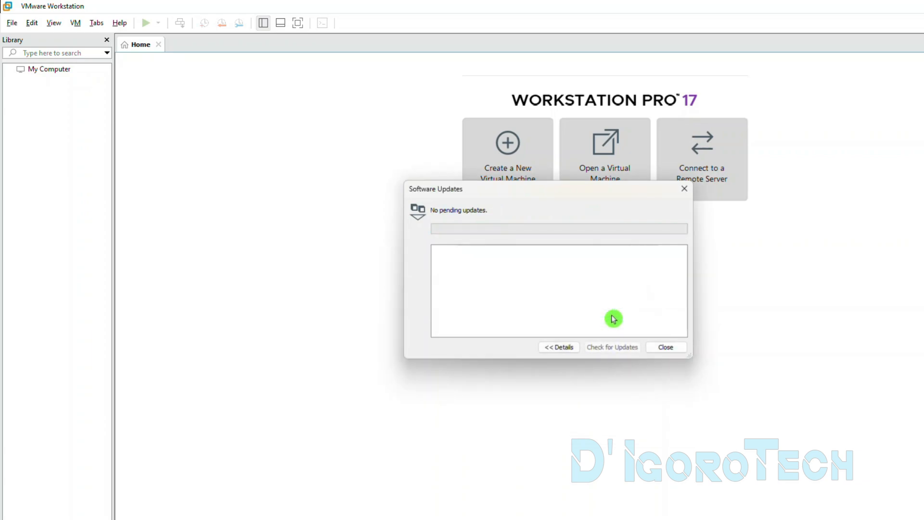
{"action": "left_click", "coordinate": [668, 348]}
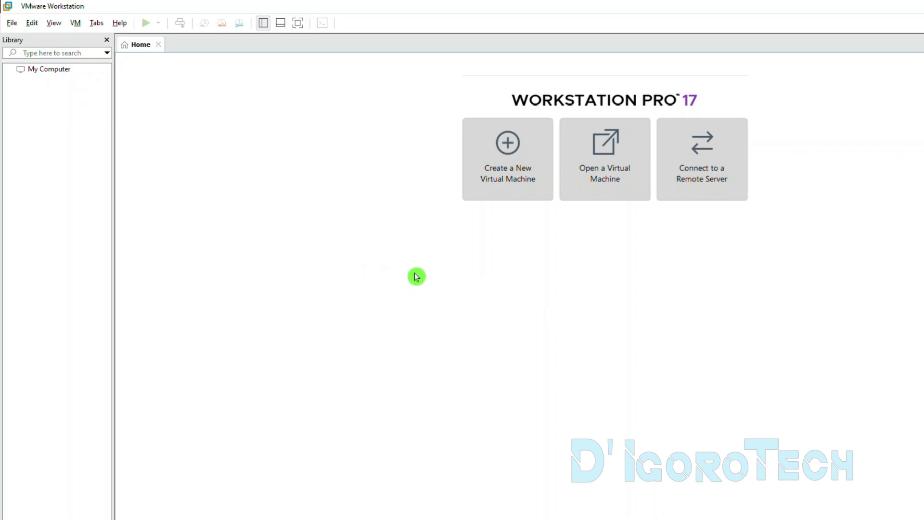